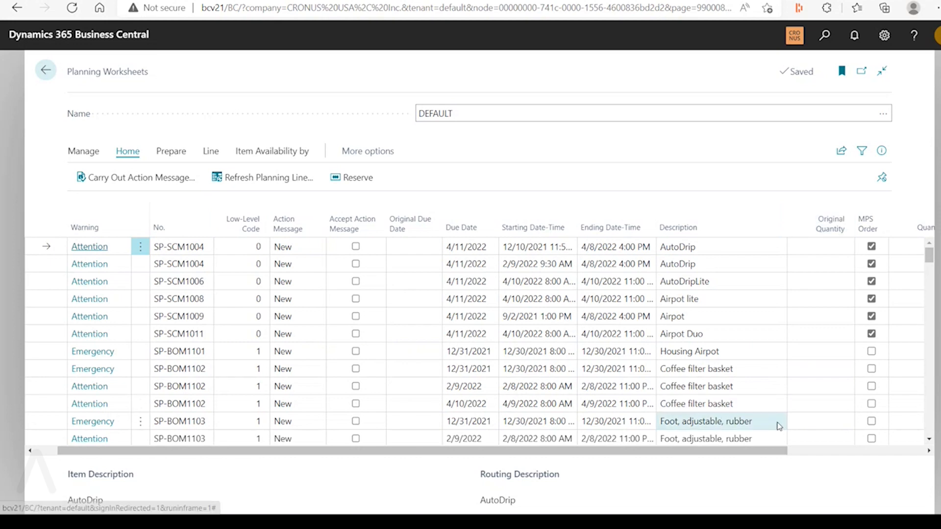
Open the planning worksheet in the production environment and examine the column options for Action Message, Due Date and Starting Date-Time
drag(760, 451, 894, 453)
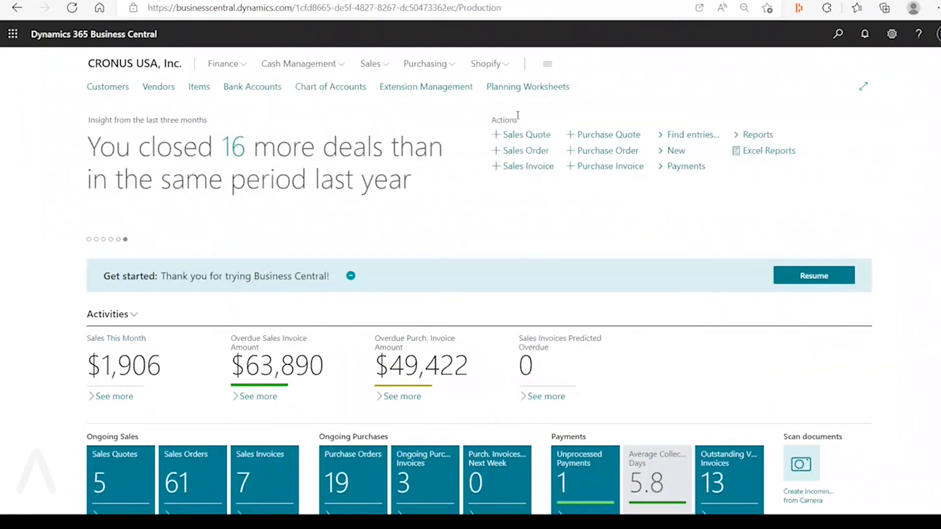
click(526, 88)
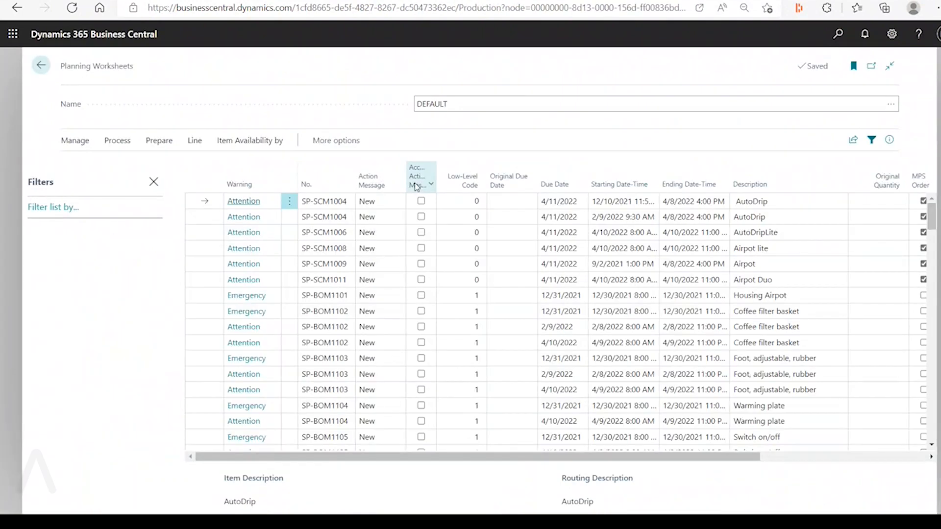
click(381, 183)
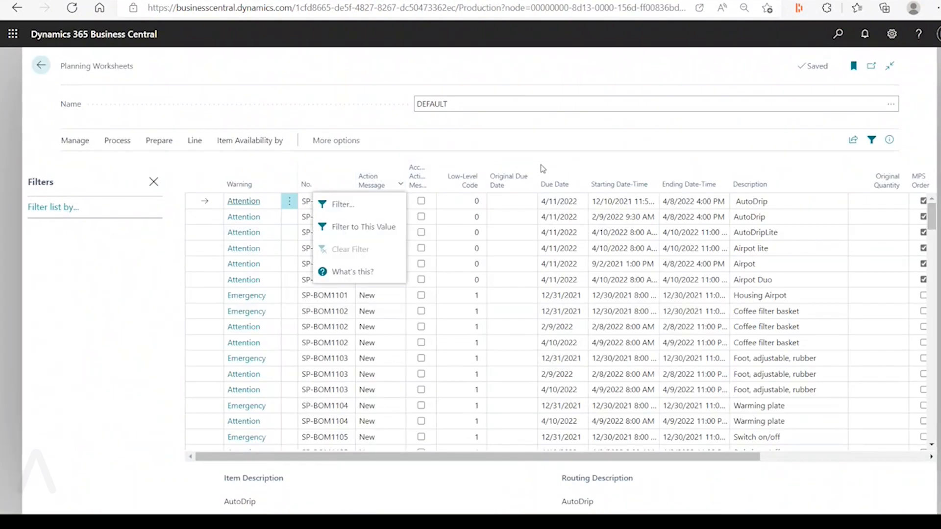
click(554, 186)
click(598, 186)
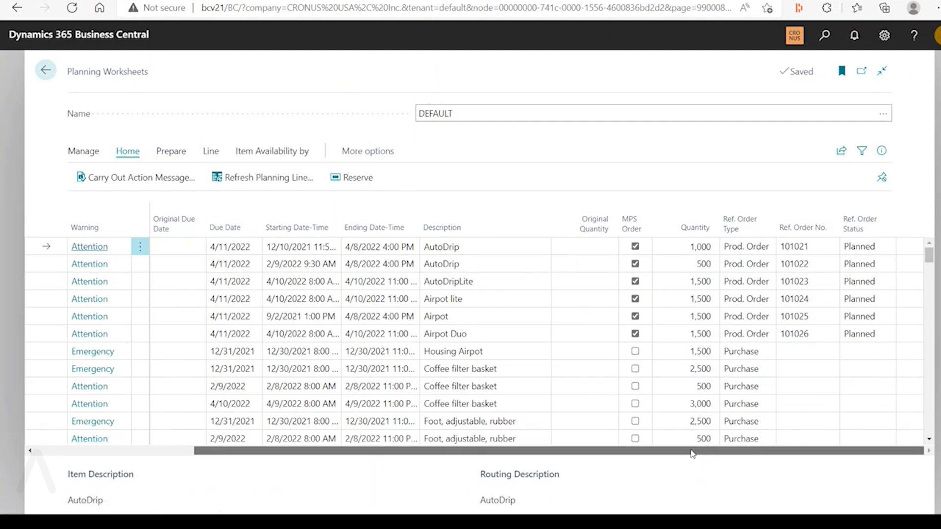
Sort the bcv21 planning worksheet lines by MPS Order, first ascending and then descending
mouse_move(691, 454)
mouse_down()
mouse_move(647, 451)
mouse_move(674, 452)
mouse_up()
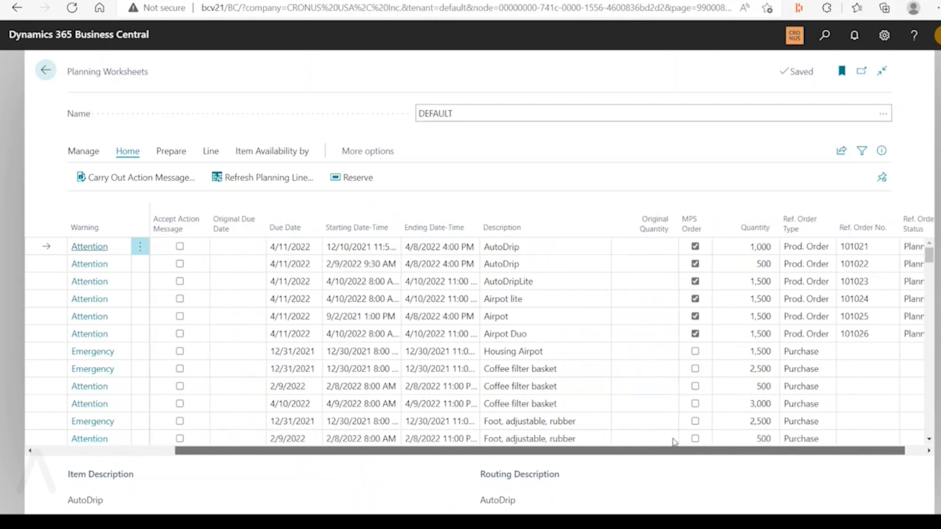
mouse_move(696, 221)
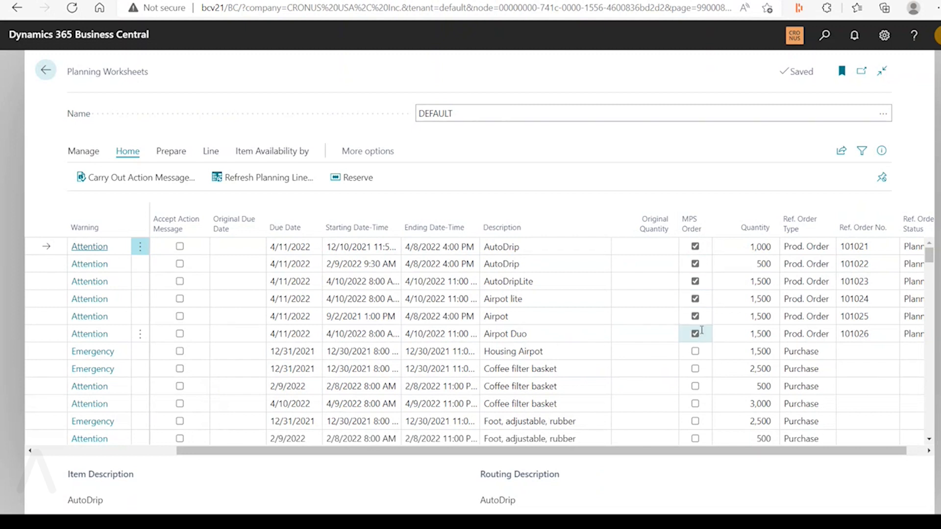
click(692, 224)
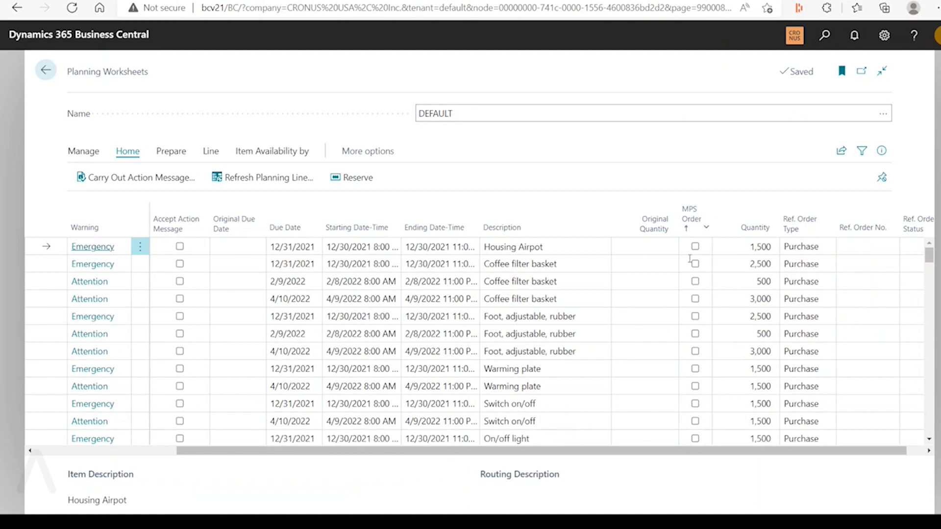
click(696, 221)
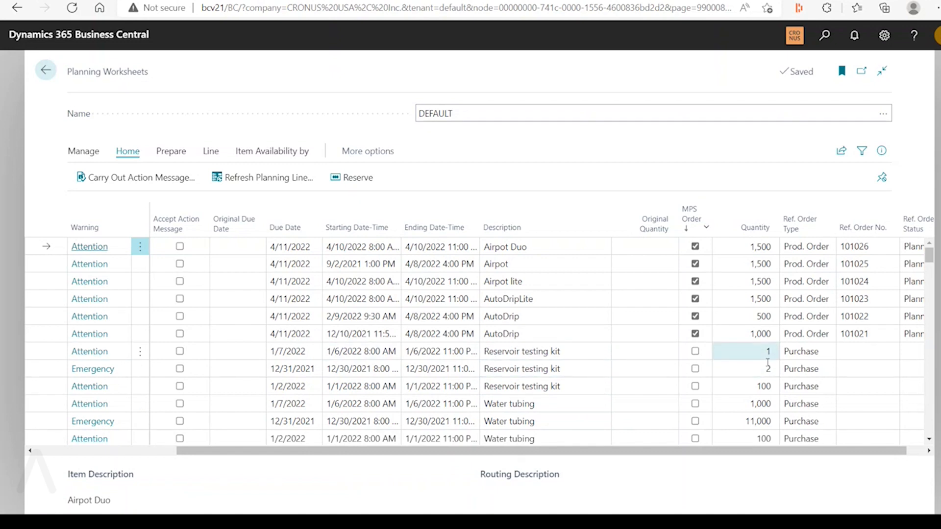
Sort the planning worksheet lines by Low-Level Code ascending, then re-sort them by Due Date ascending
drag(658, 454, 431, 456)
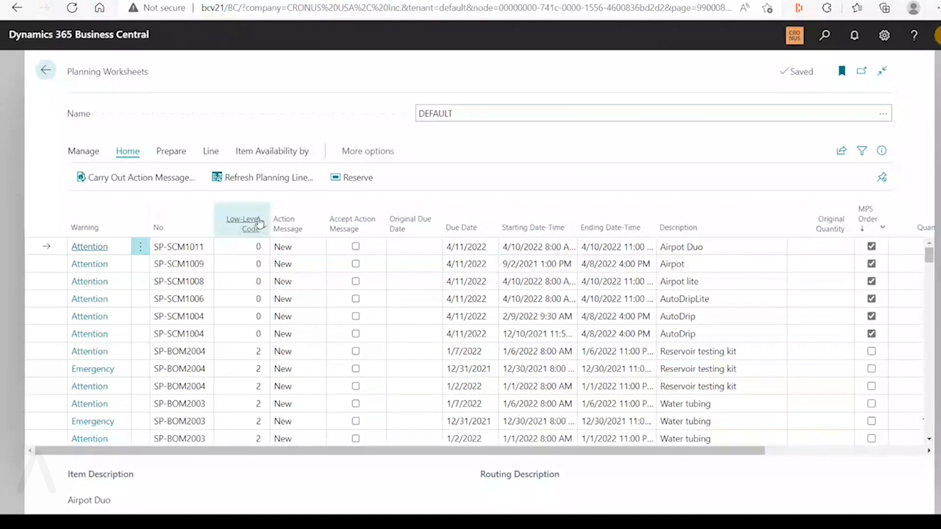
mouse_move(249, 226)
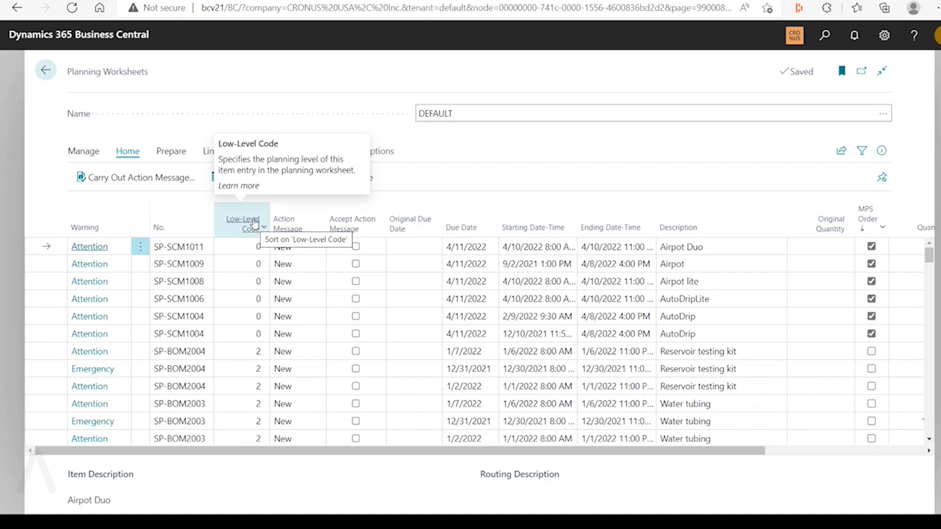
click(254, 224)
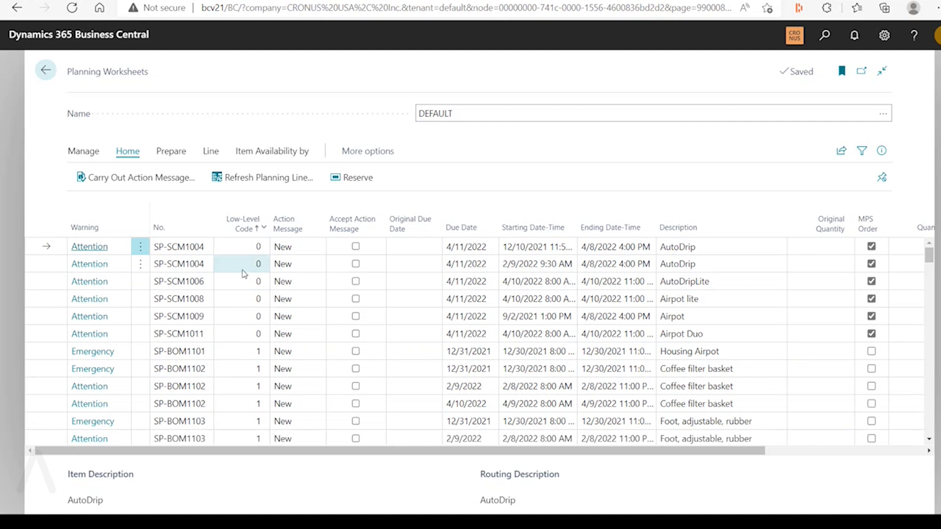
click(471, 233)
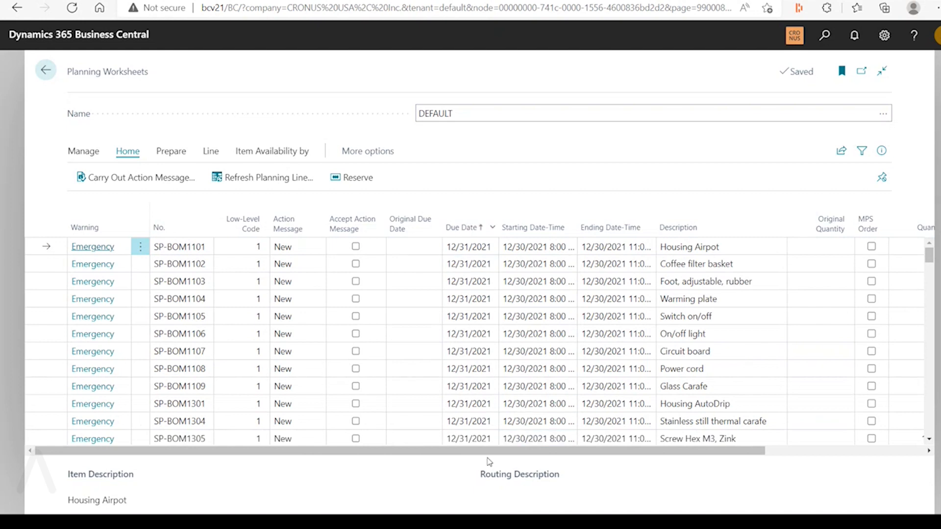
drag(494, 453, 399, 456)
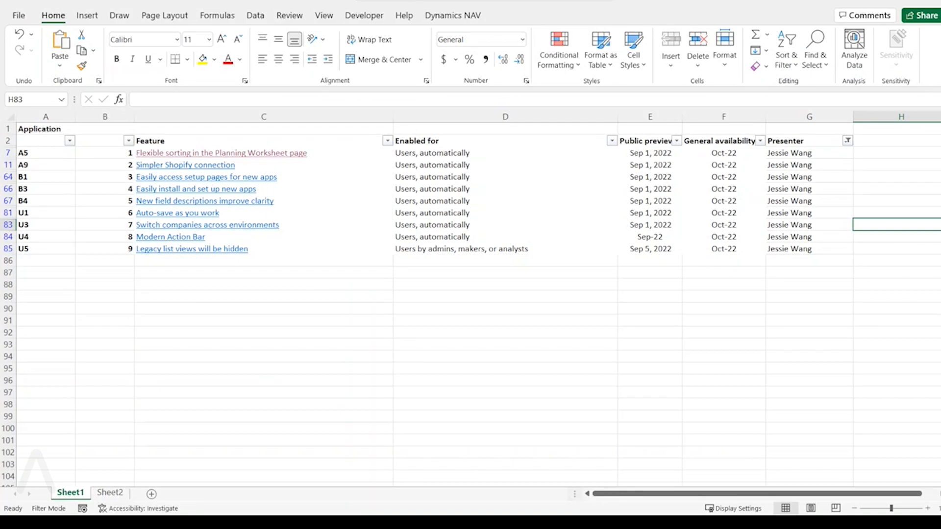
Switch from Excel to Business Central, open the DEMO Shopify shop card and review its available actions and synchronization commands
key(alt+Tab)
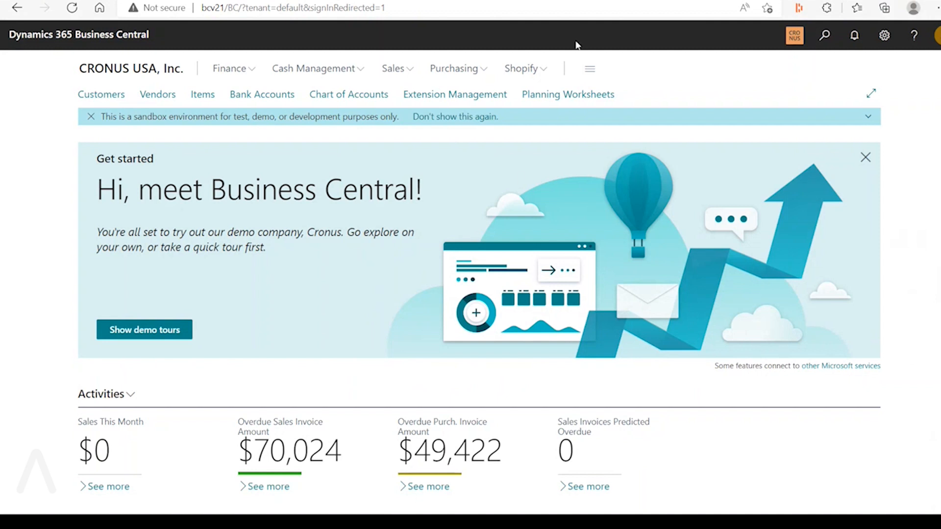
click(543, 73)
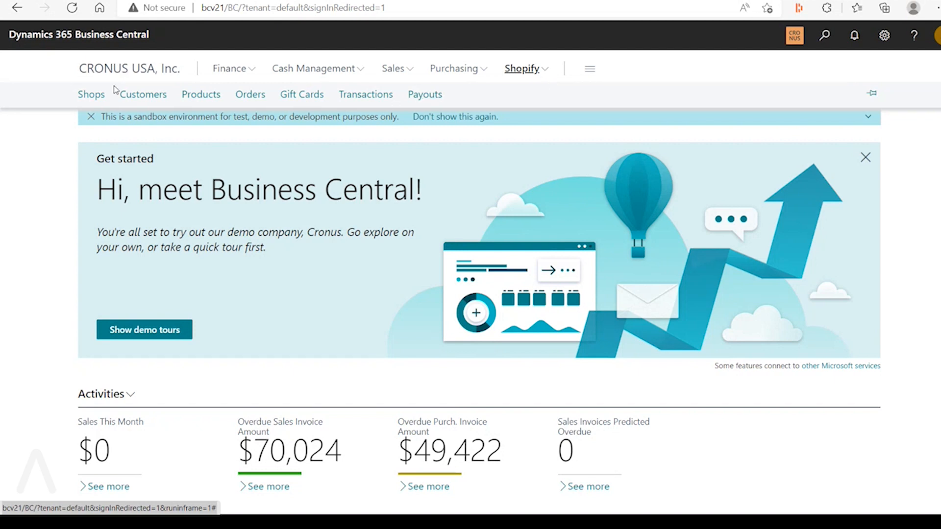
click(94, 96)
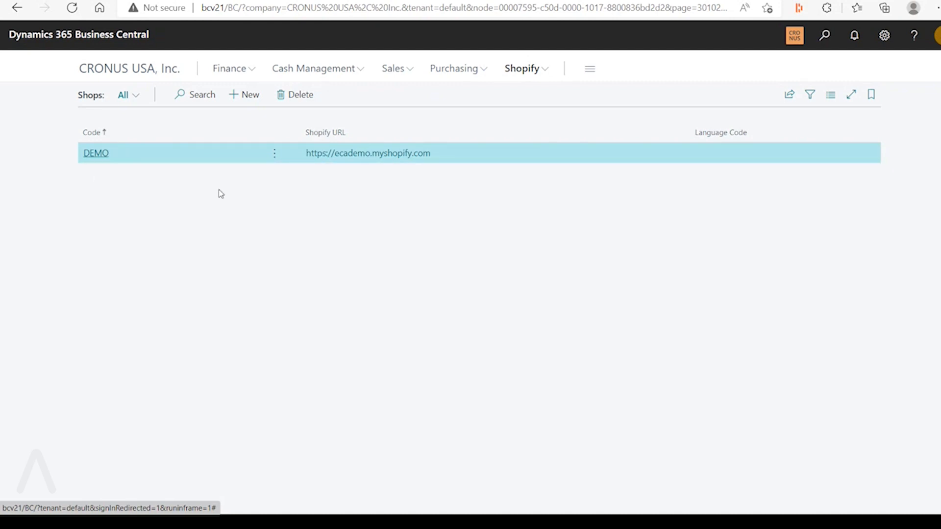
click(95, 158)
click(223, 133)
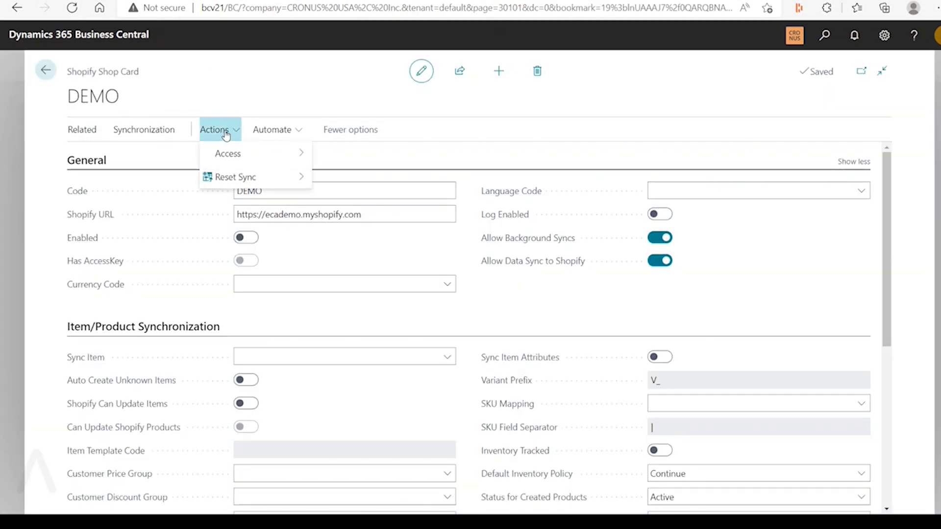
click(147, 131)
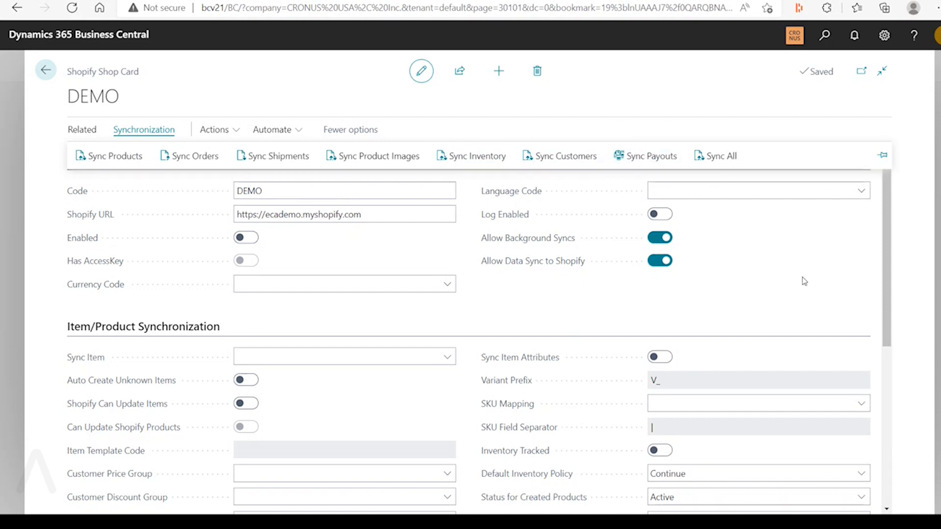
Leave the DEMO shop card and open the list of Shopify orders
click(45, 69)
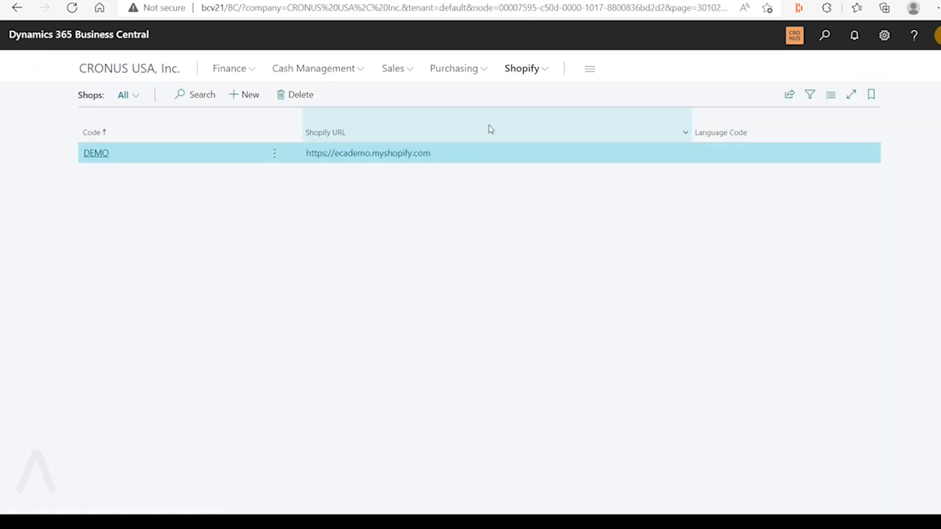
mouse_move(491, 129)
click(538, 73)
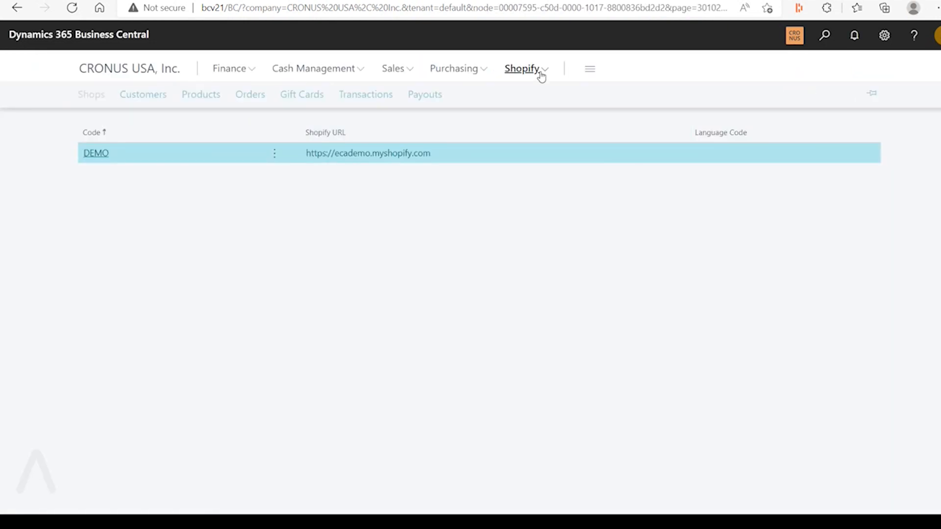
click(250, 94)
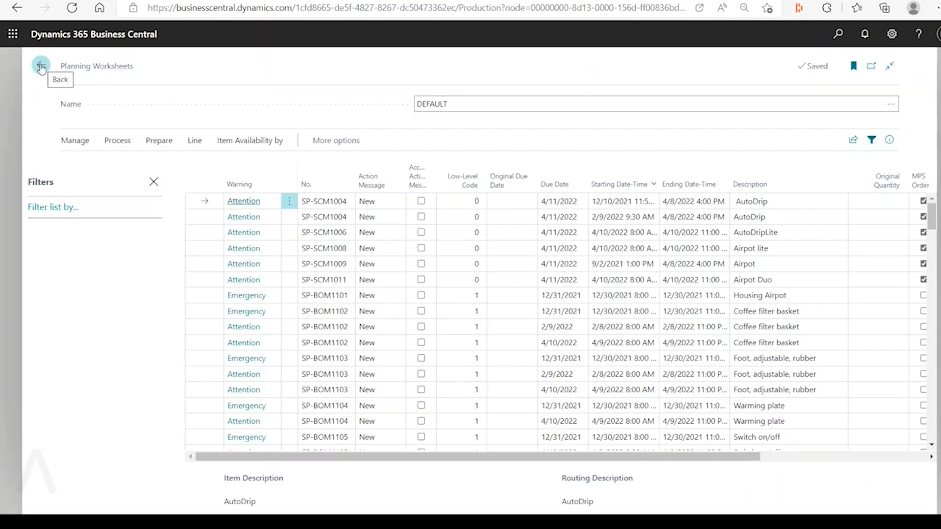
Leave the production environment's planning worksheet, open its Shopify orders list and examine the order columns, including Fulfillment Status
click(41, 66)
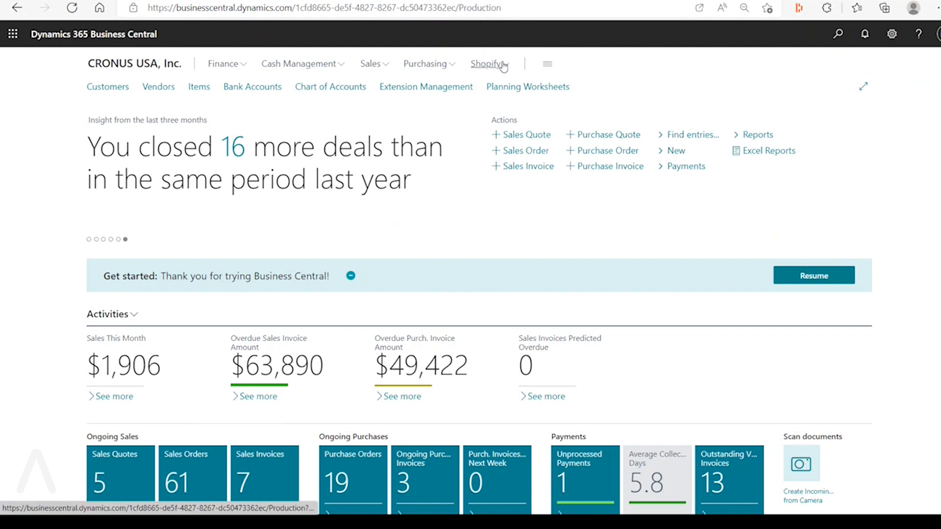
click(488, 64)
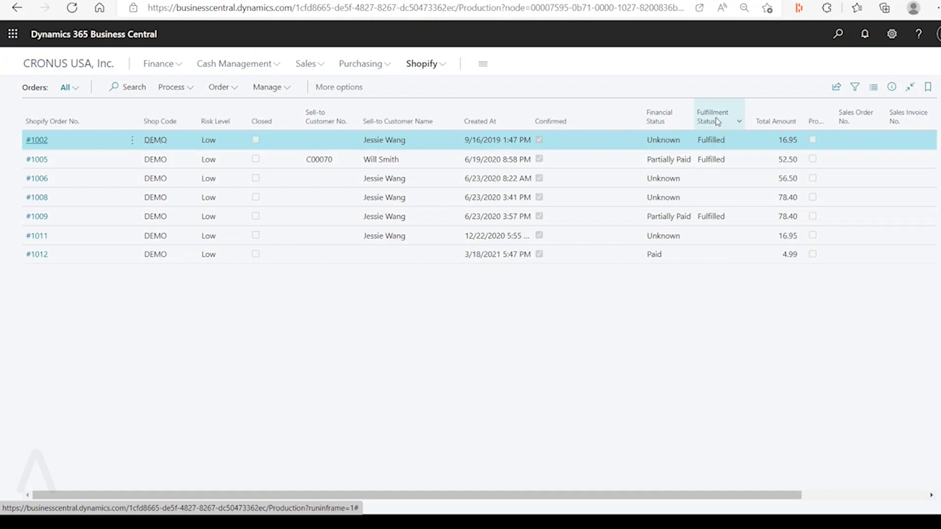
mouse_move(718, 137)
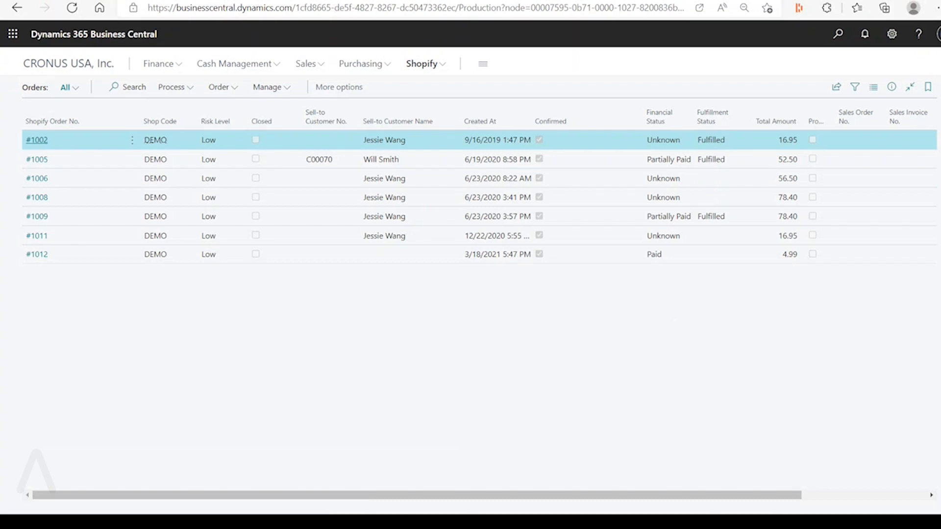
Switch back to the bcv21 environment, review the DEMO shop card's synchronization commands and product and customer sync settings, then close it
click(93, 1)
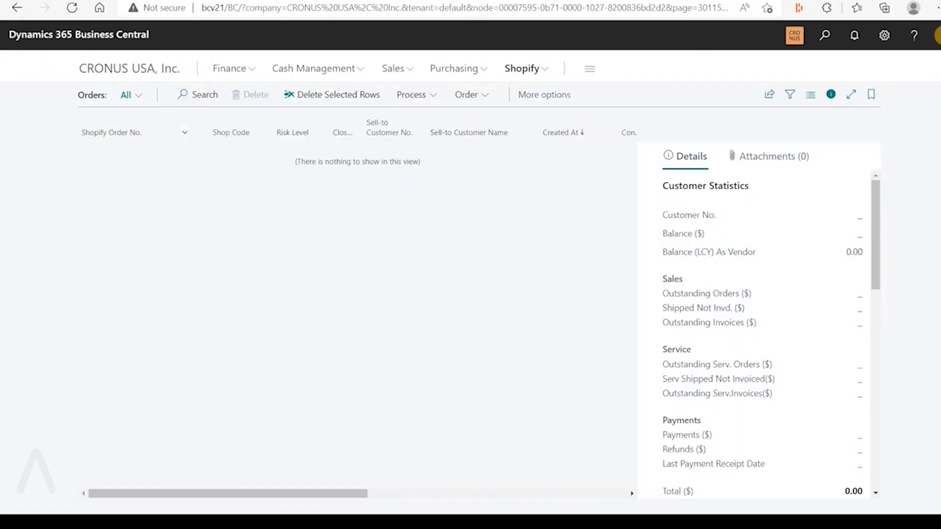
click(548, 74)
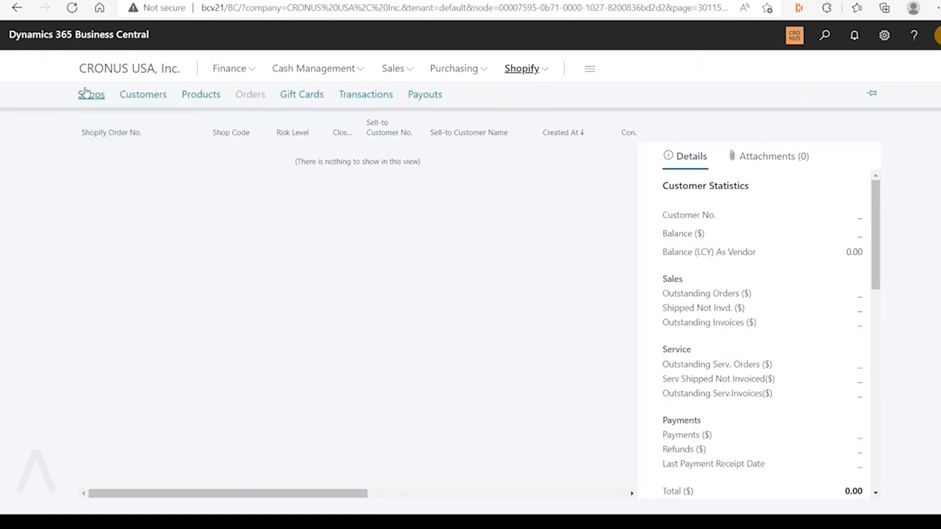
click(86, 94)
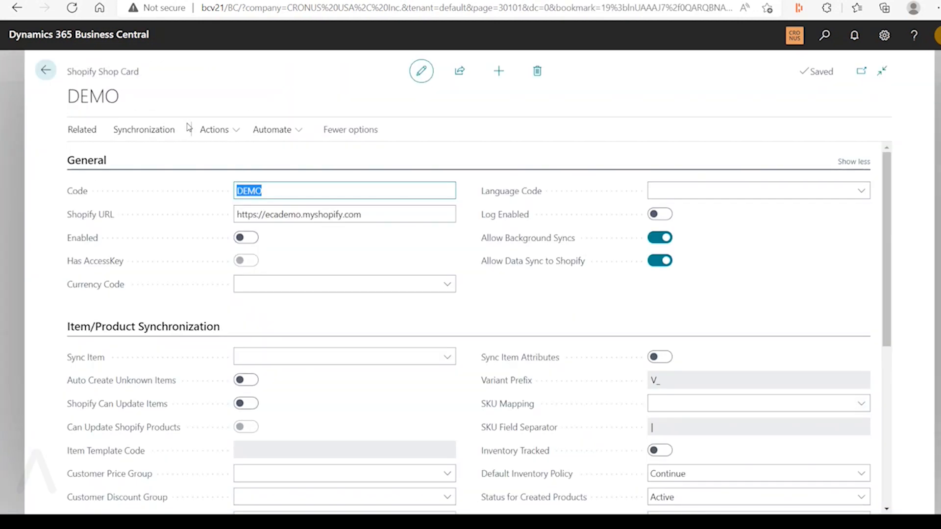
click(164, 132)
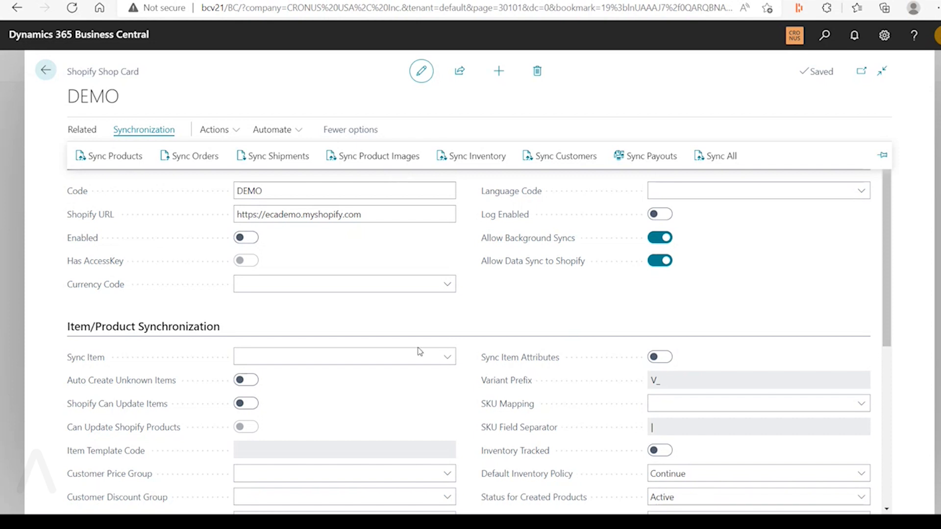
scroll(469, 368, down, 5)
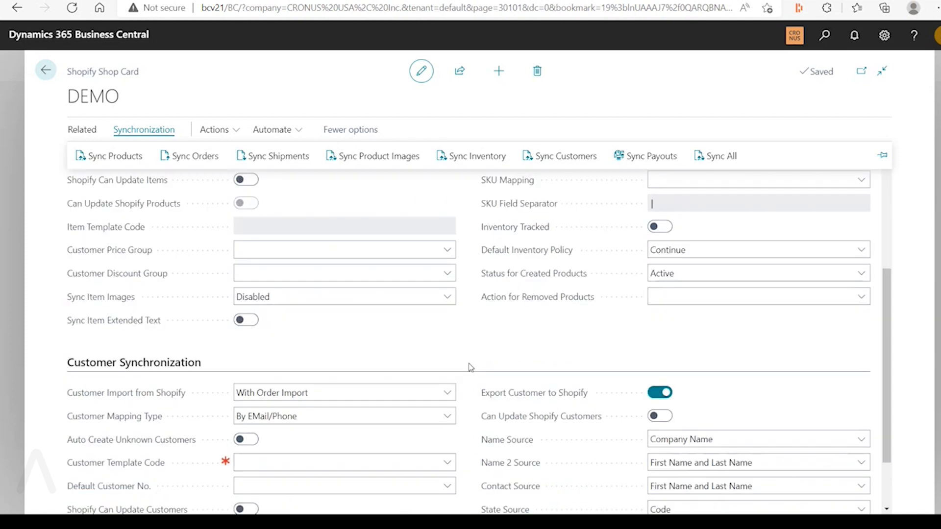
scroll(470, 368, up, 3)
scroll(470, 368, up, 2)
click(46, 70)
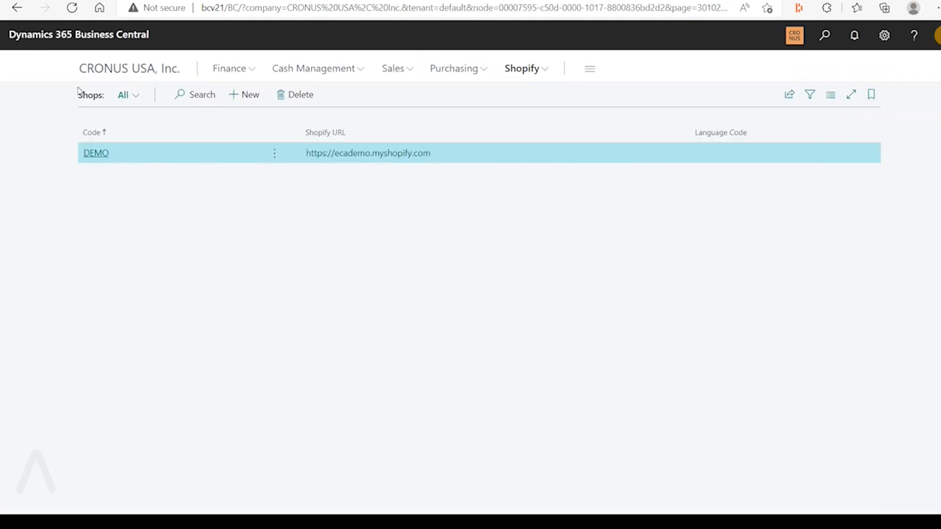
Return to the CRONUS USA home page and examine the Shopify Activities tiles
click(109, 72)
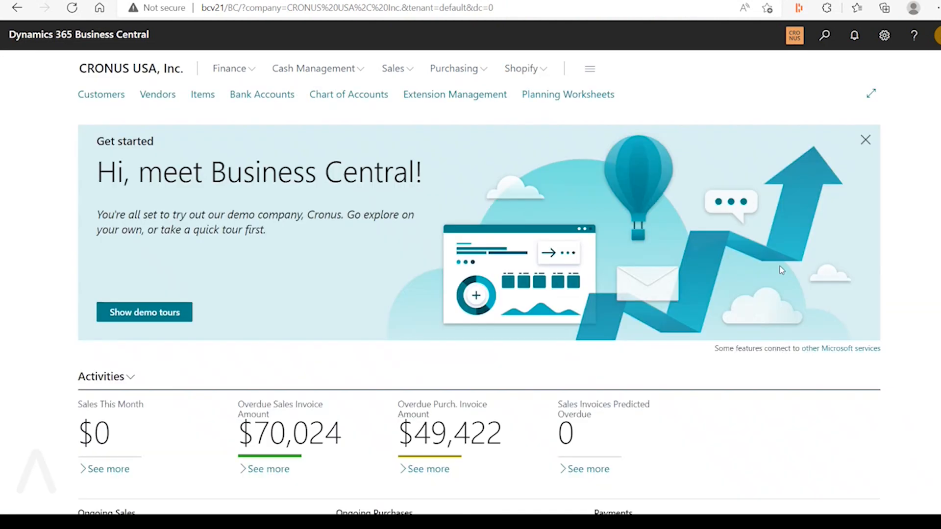
scroll(780, 304, down, 10)
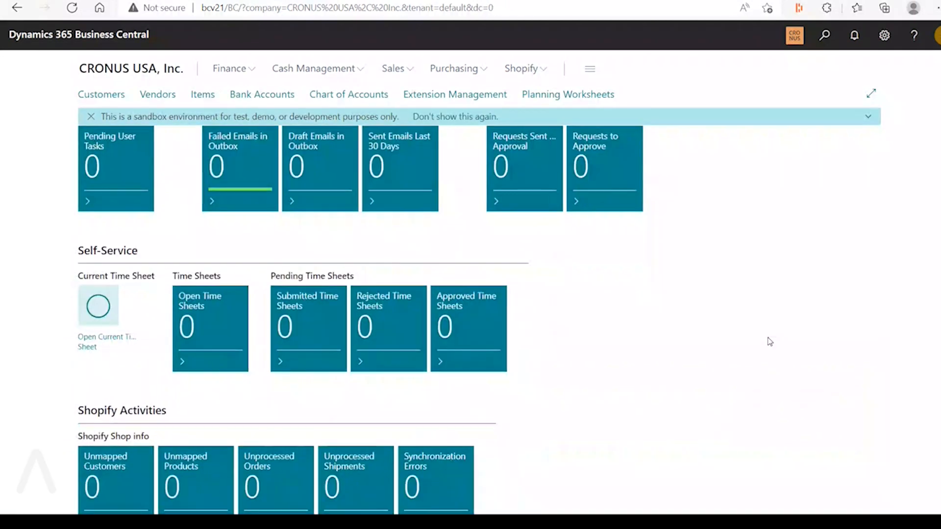
scroll(769, 342, down, 8)
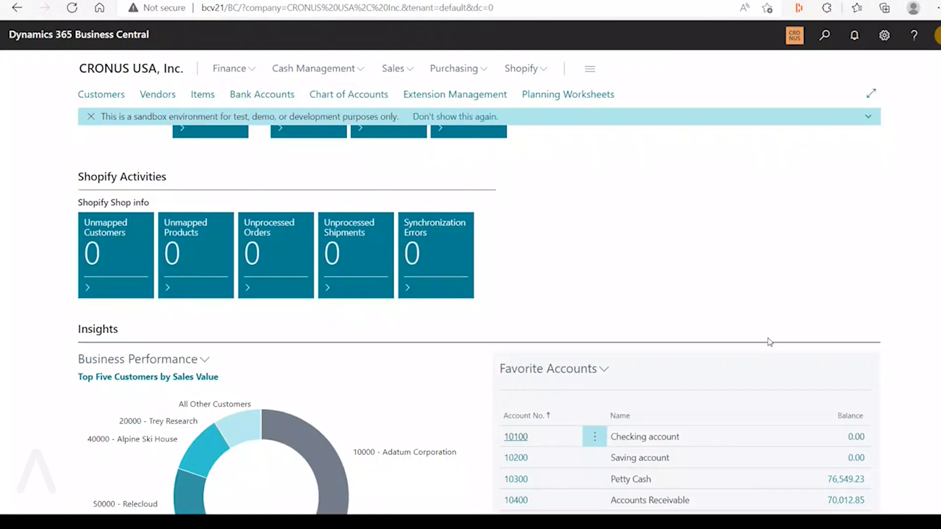
scroll(770, 341, down, 4)
scroll(769, 341, up, 10)
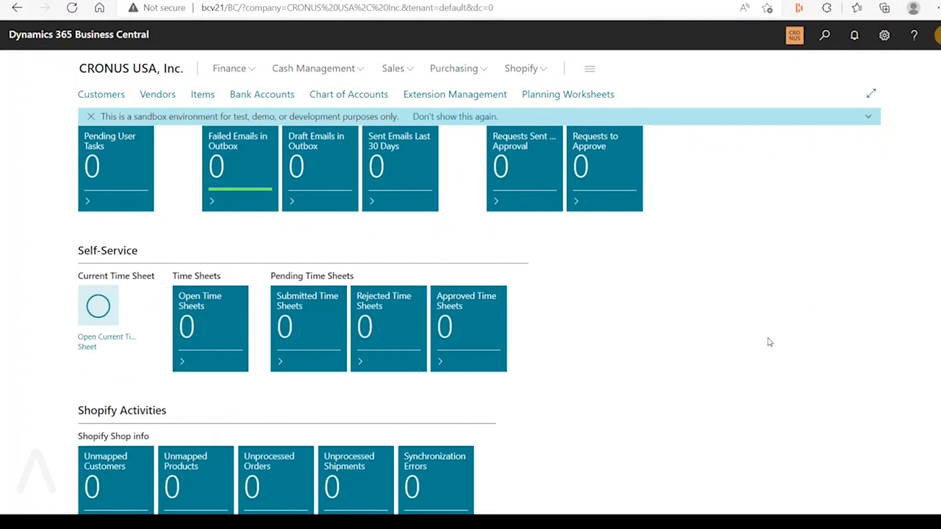
scroll(770, 341, down, 2)
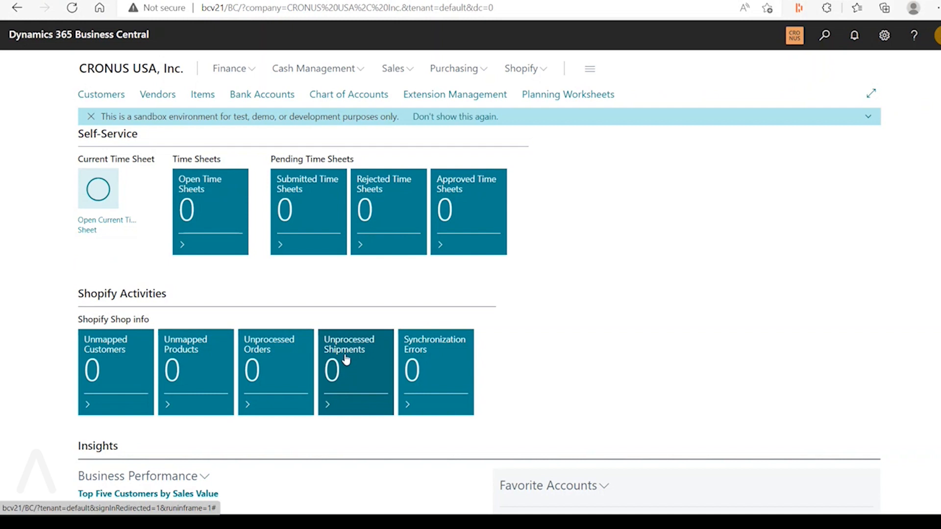
Open the DEMO shop card from the list of Shopify shops
scroll(525, 399, up, 10)
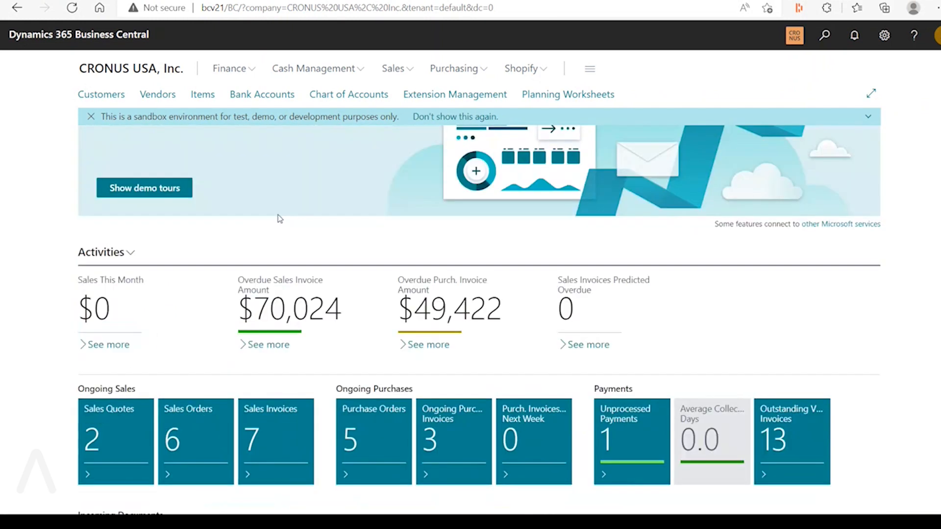
click(529, 68)
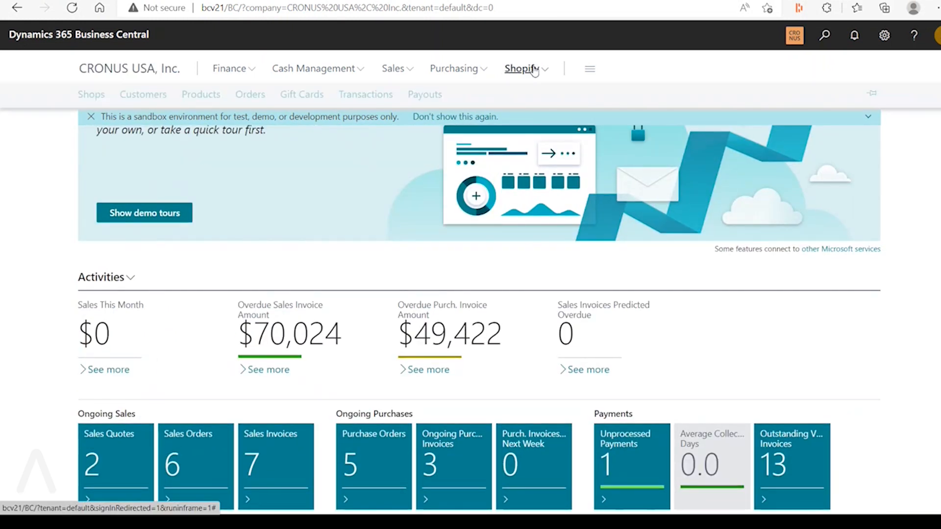
click(90, 94)
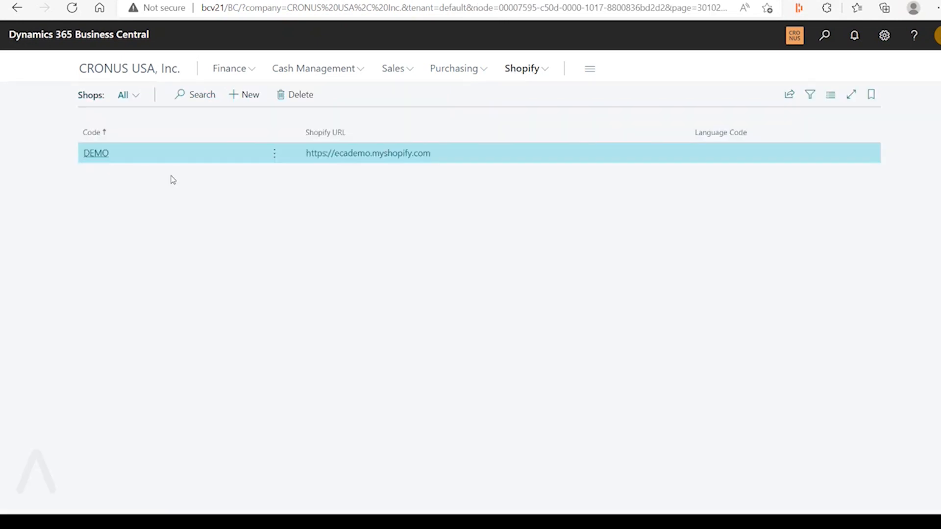
click(101, 155)
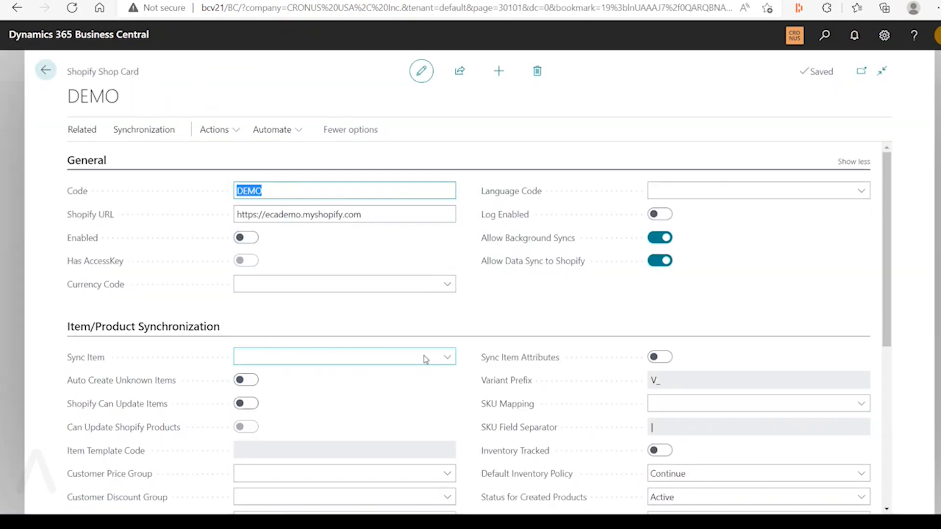
Review the DEMO shop card's item/product and customer synchronization settings, then return to the shops list
scroll(424, 370, down, 3)
scroll(425, 380, down, 1)
scroll(425, 380, up, 1)
scroll(424, 381, down, 1)
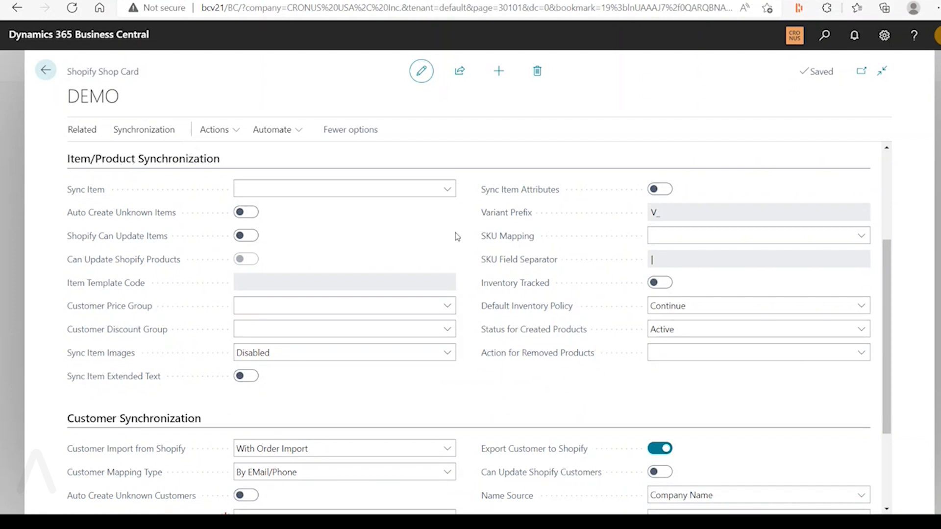
scroll(457, 238, up, 4)
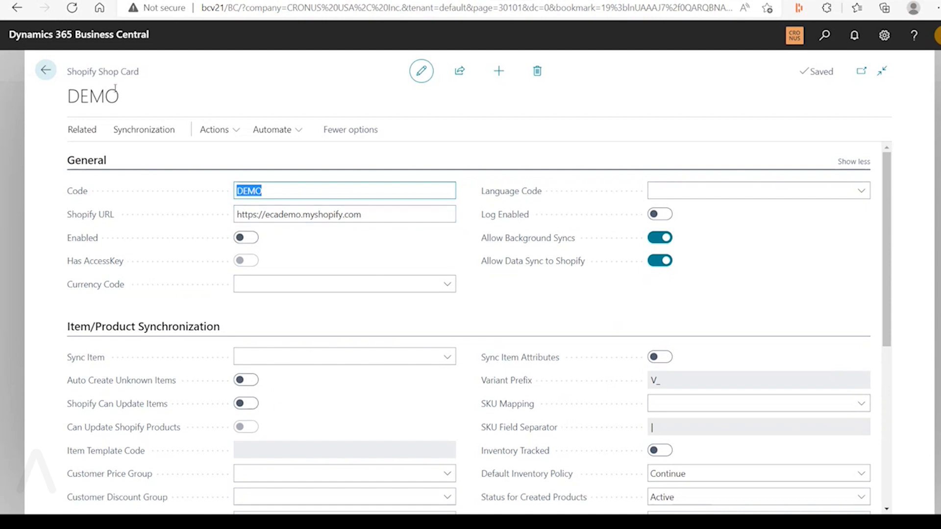
click(45, 70)
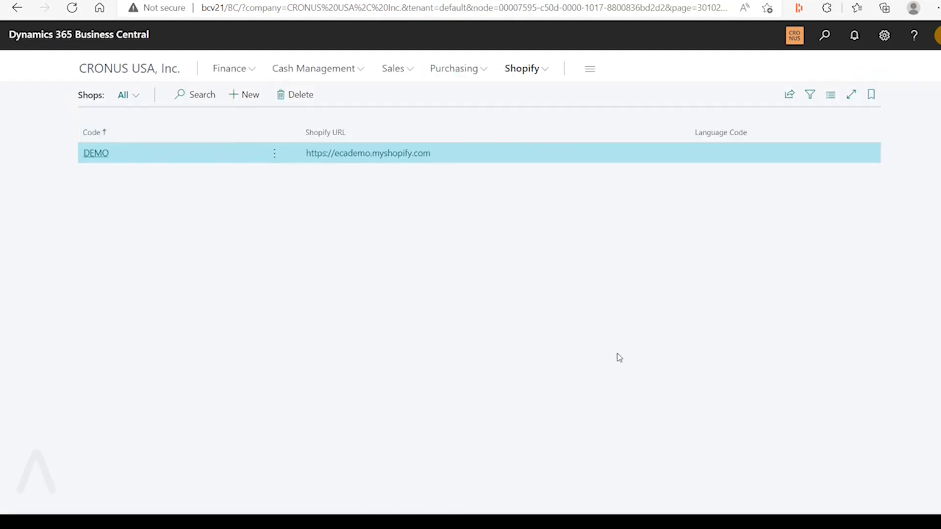
Check the feature list in Excel, then go through the CRONUS USA home page in bcv21 to Extension Management
key(super)
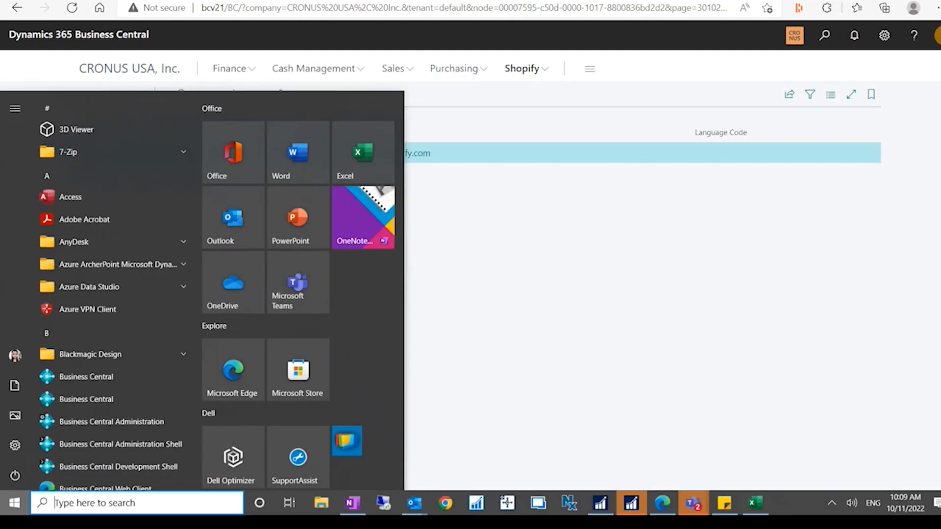
click(753, 506)
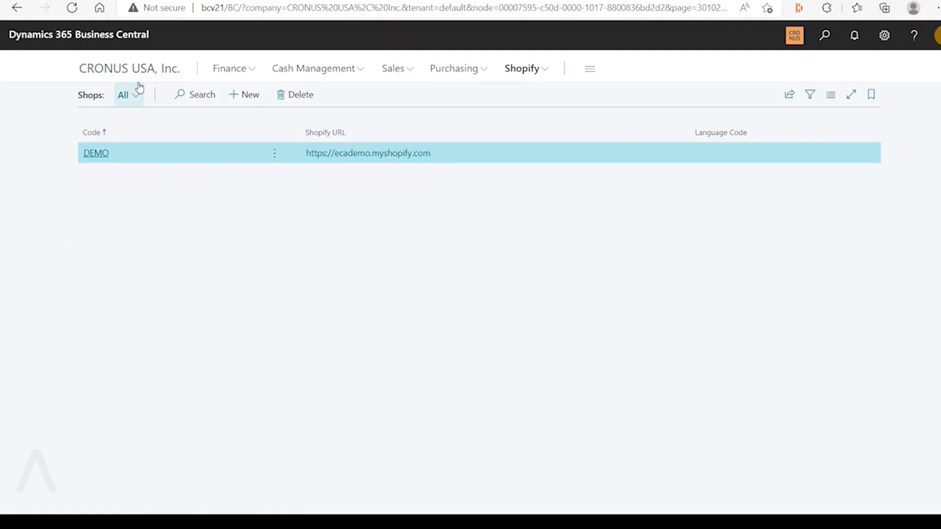
click(142, 73)
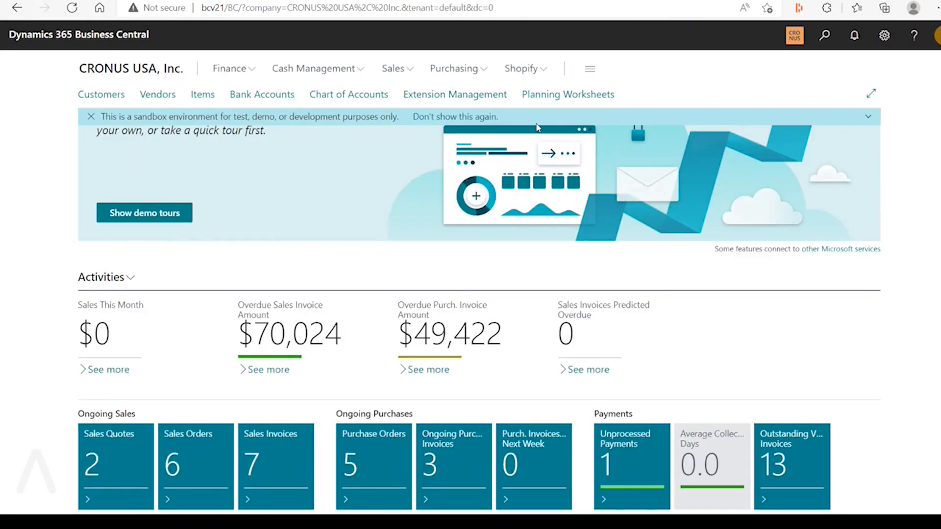
click(489, 96)
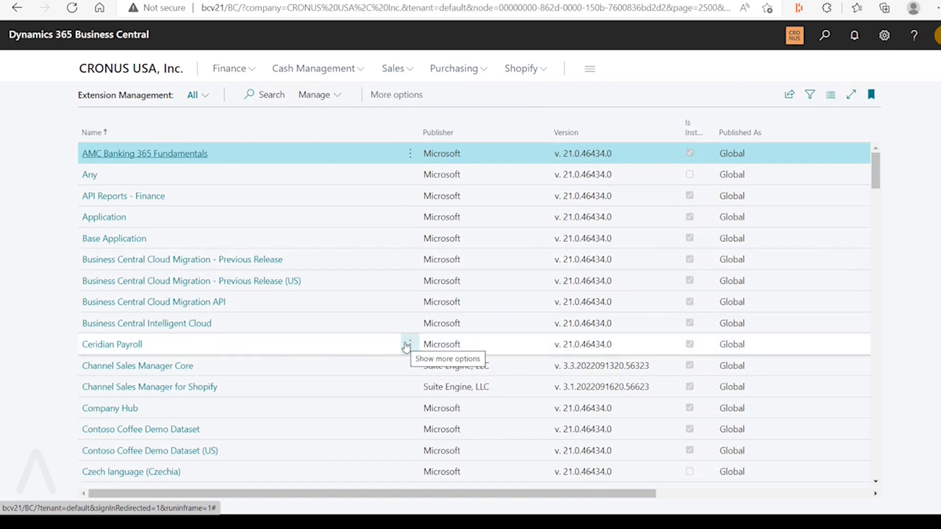
Open the setup page of the Ceridian Payroll extension directly from its row in the extension list, then close it
click(408, 345)
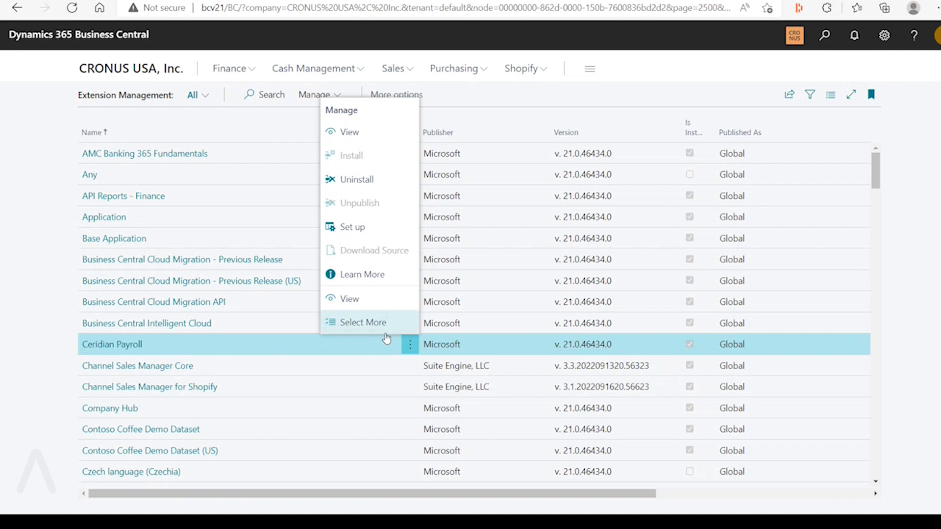
click(409, 345)
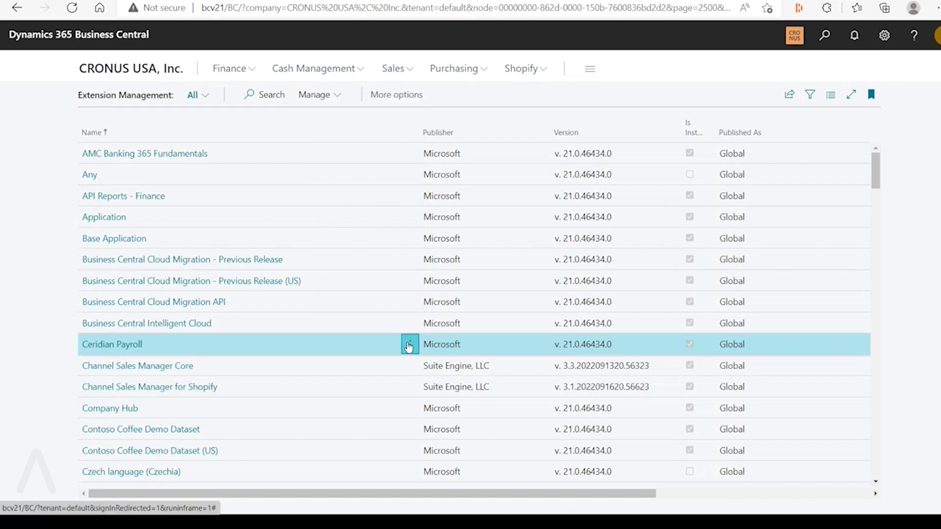
click(410, 345)
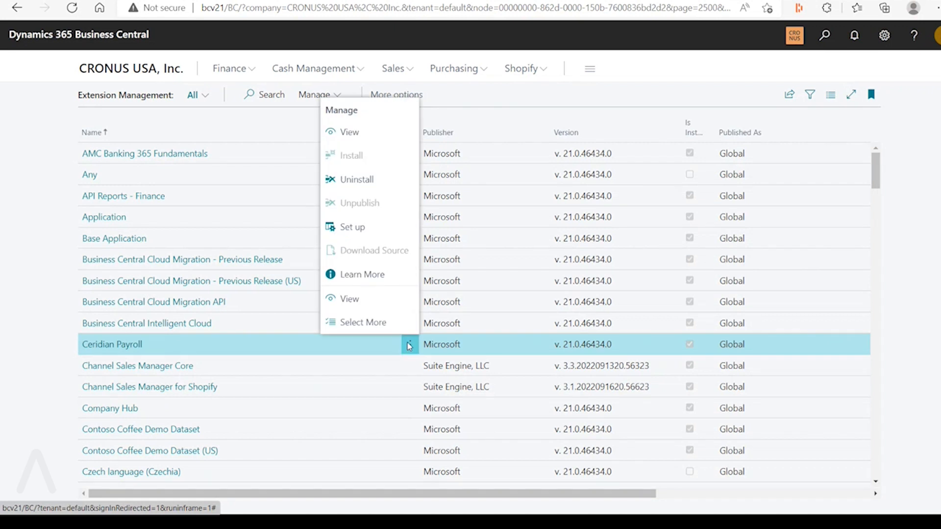
click(354, 229)
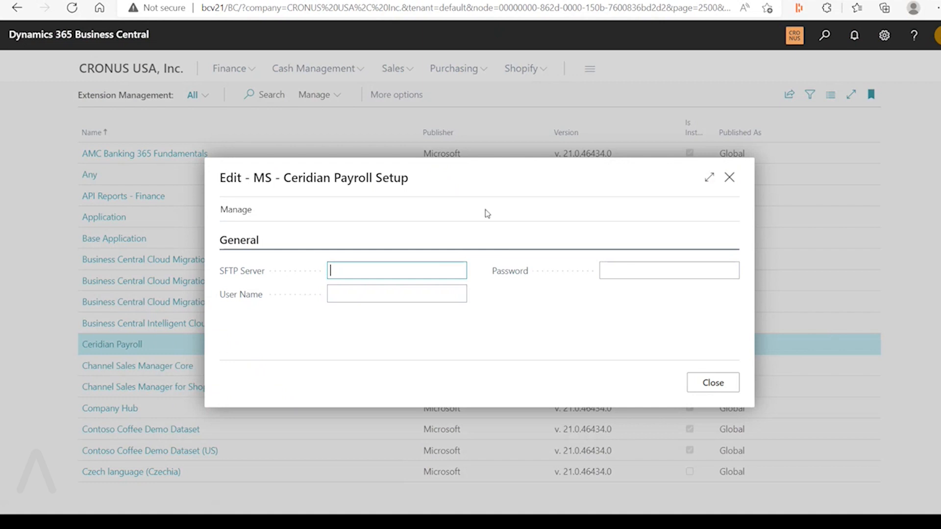
click(730, 388)
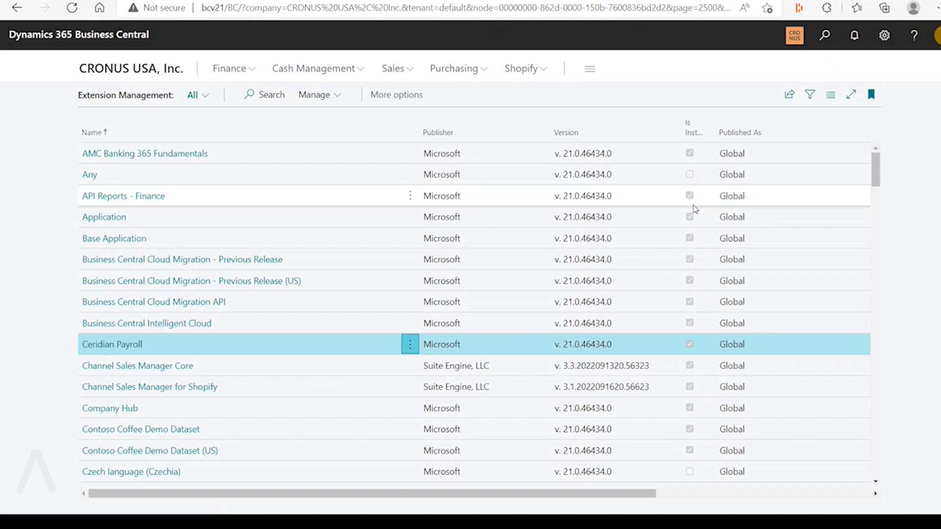
Consult the Excel feature list, then view the extension Deployment Status page in the production environment and return to its extension list
key(super)
click(755, 503)
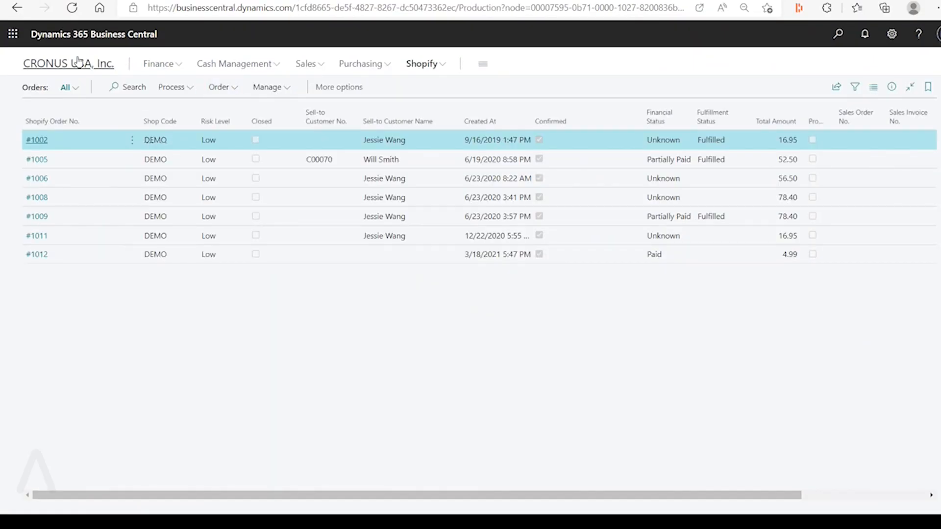
click(78, 63)
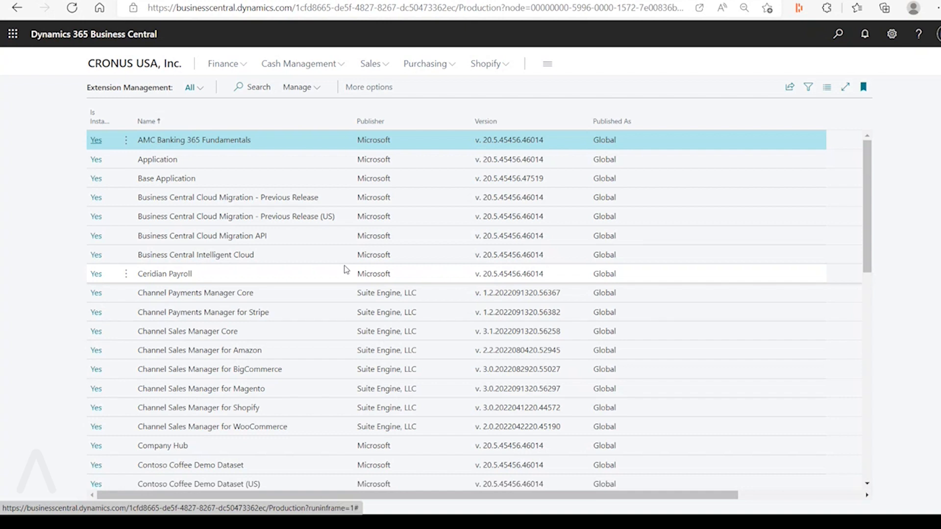
click(317, 96)
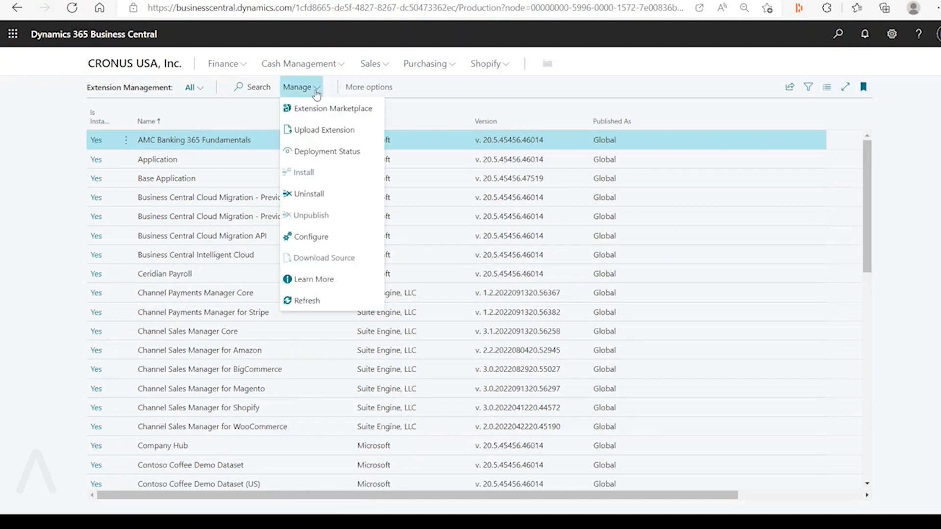
click(359, 155)
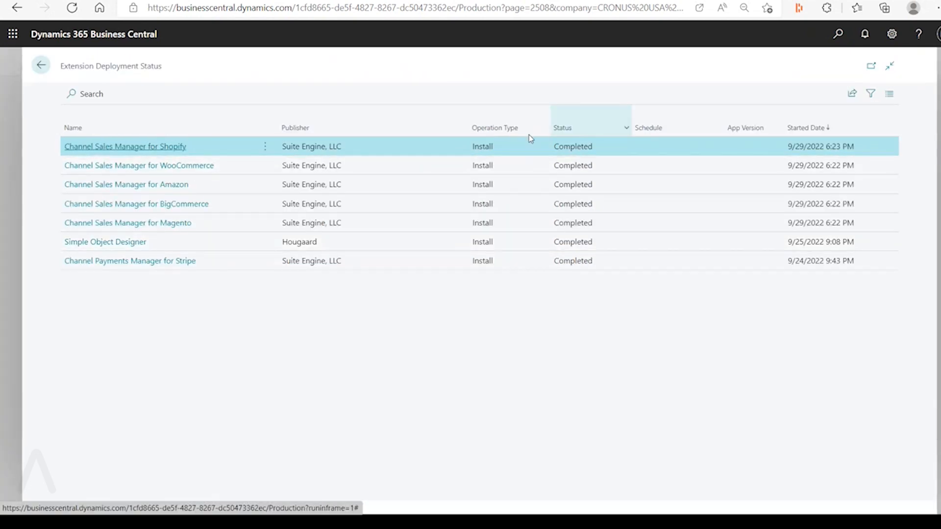
click(45, 69)
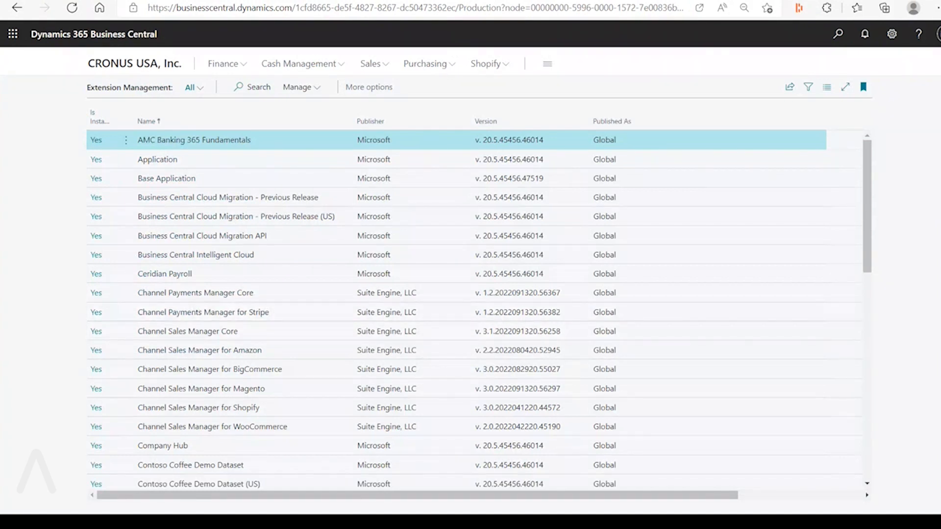
Switch back to the bcv21 extension list and examine its management commands, including Installation Status, without running any
click(98, 0)
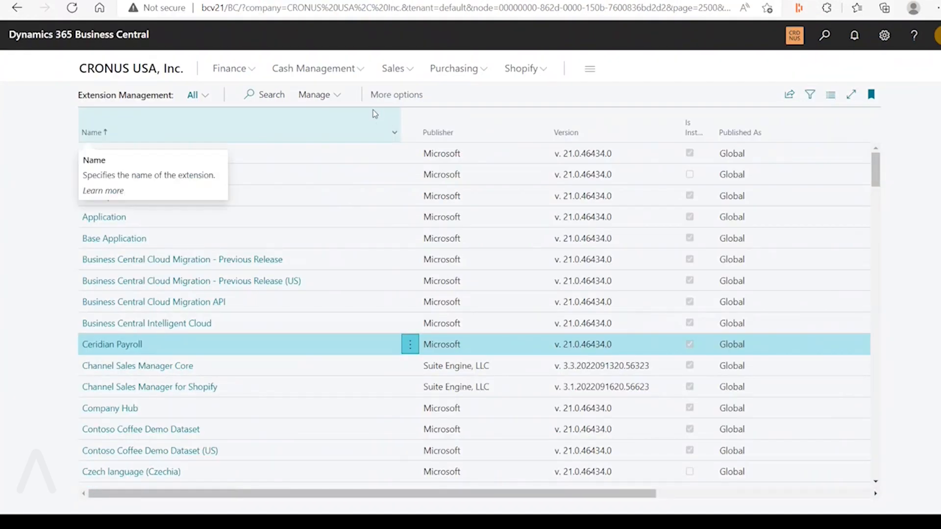
click(338, 98)
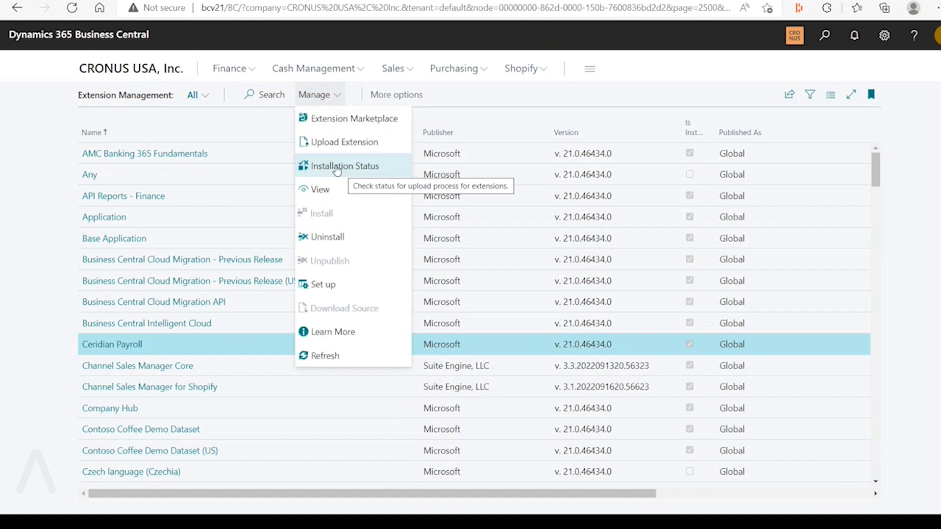
key(super)
click(507, 164)
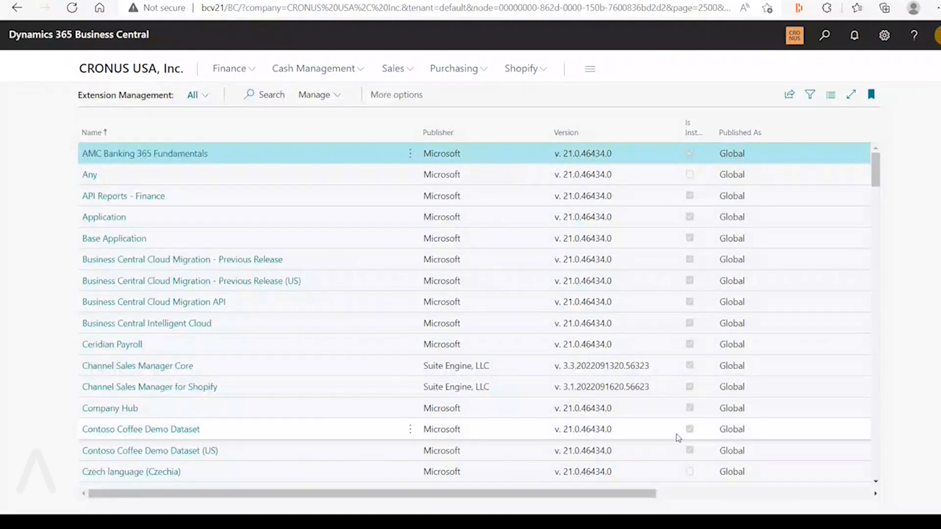
Switch to the Excel feature list and open the linked article "Easily install and set up new apps"
key(super)
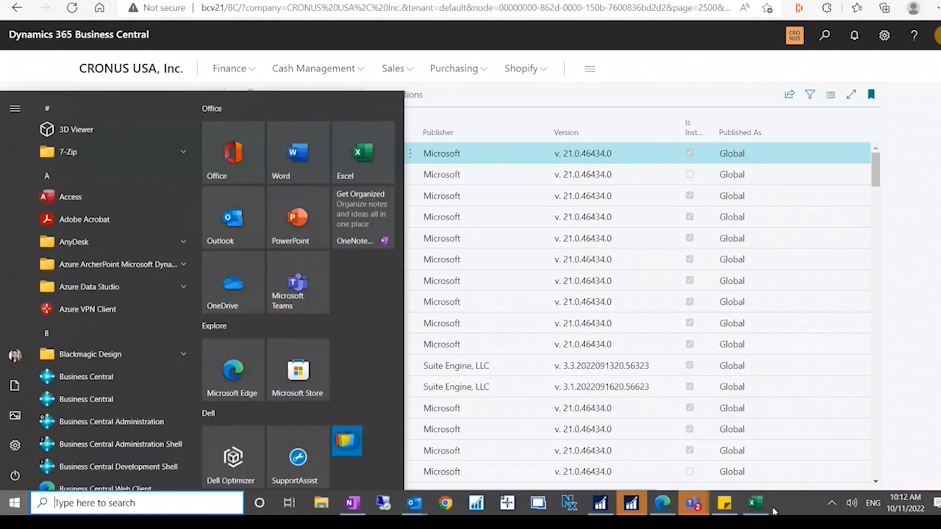
click(766, 505)
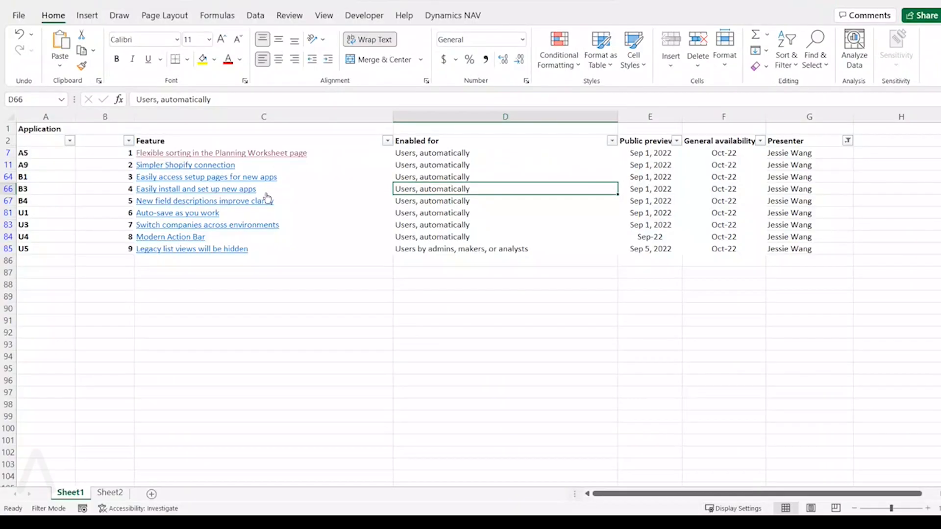
click(242, 188)
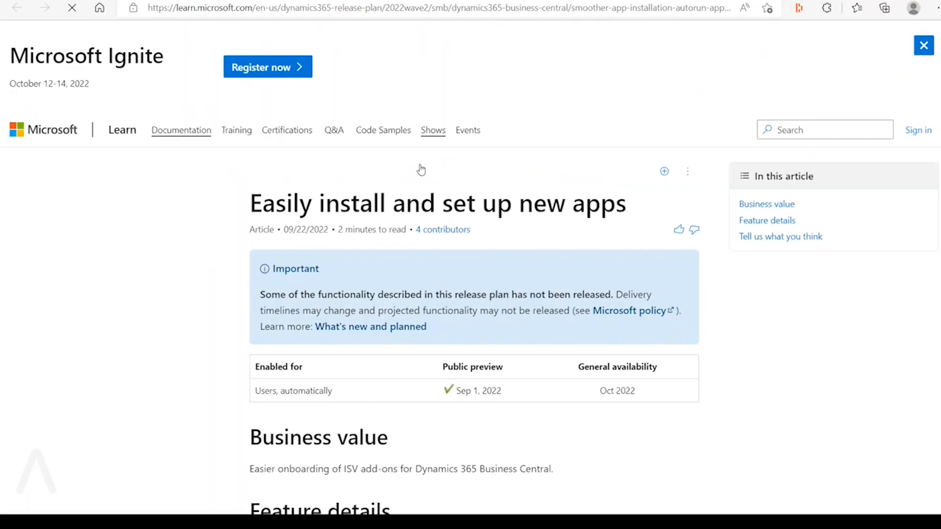
Read the article's Feature details and examine the screenshots of the app installation wait, progress and setup prompts
scroll(599, 354, down, 14)
scroll(603, 355, up, 7)
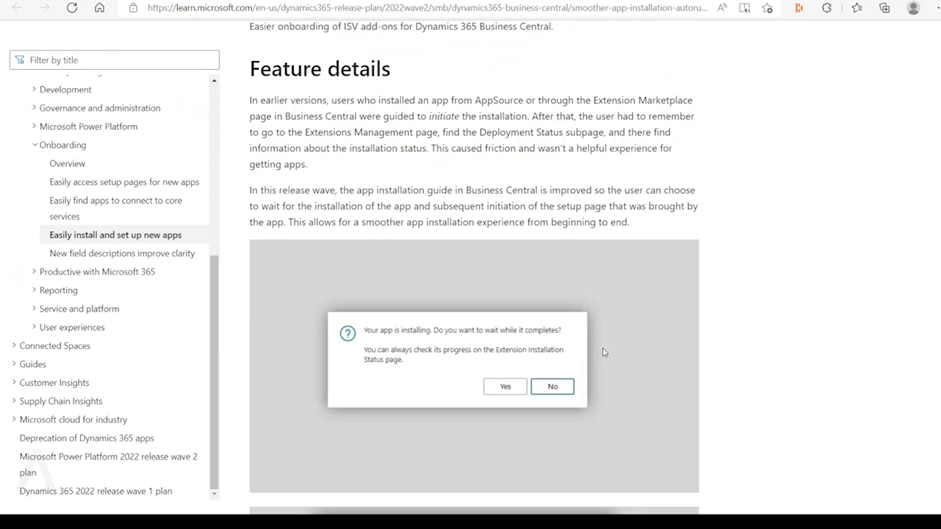
scroll(603, 350, down, 1)
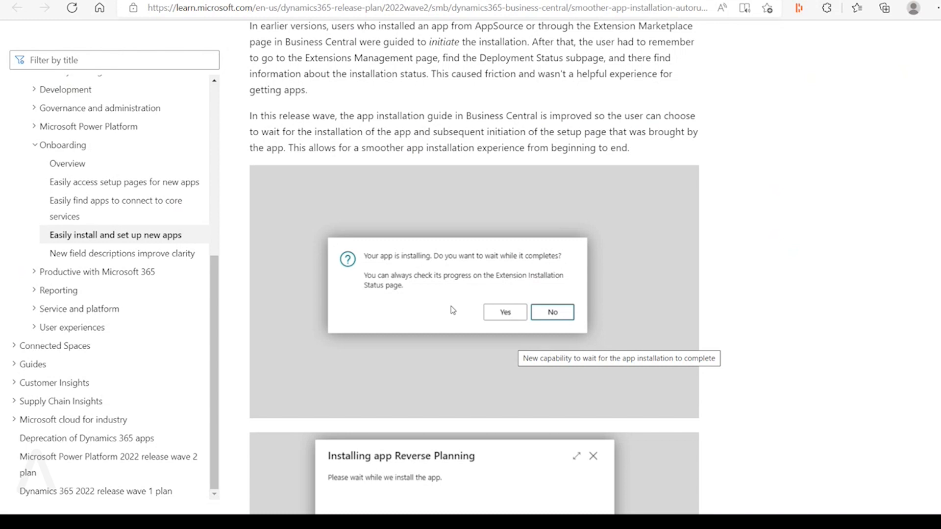
scroll(479, 340, down, 5)
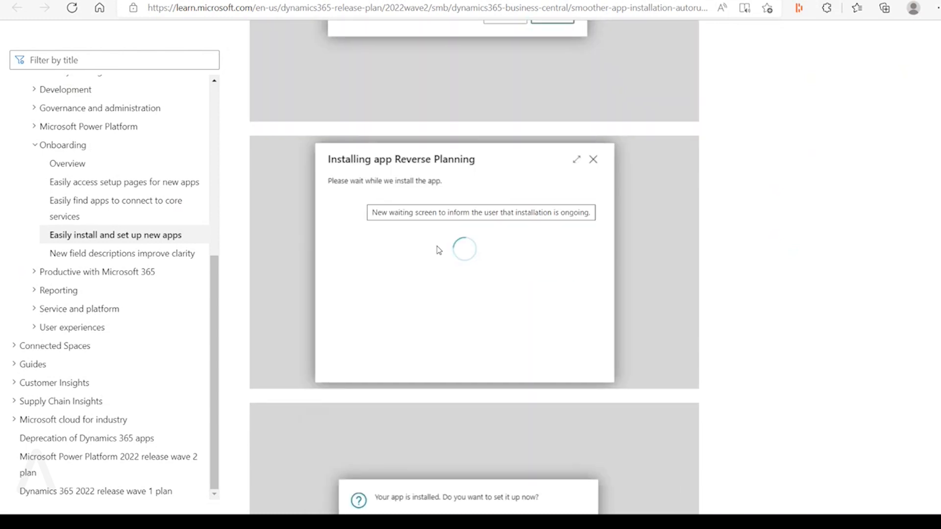
scroll(534, 273, down, 5)
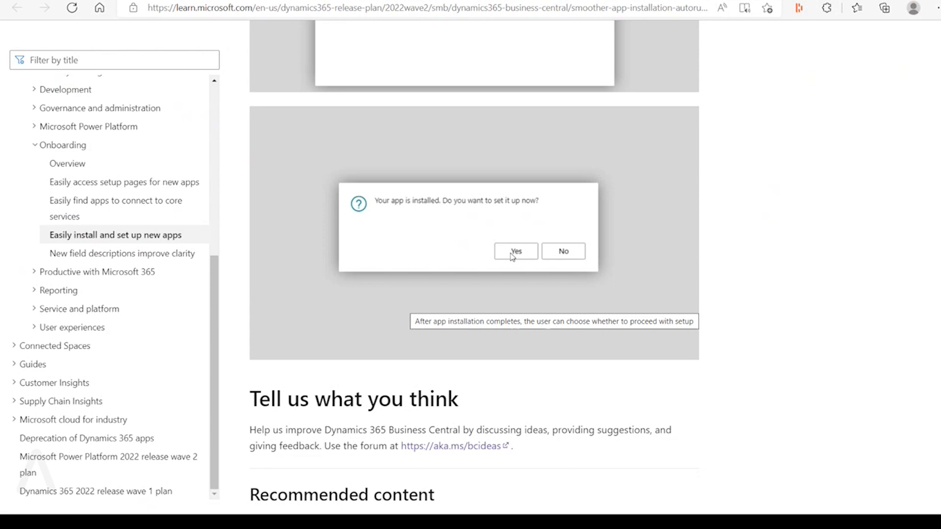
scroll(512, 258, up, 12)
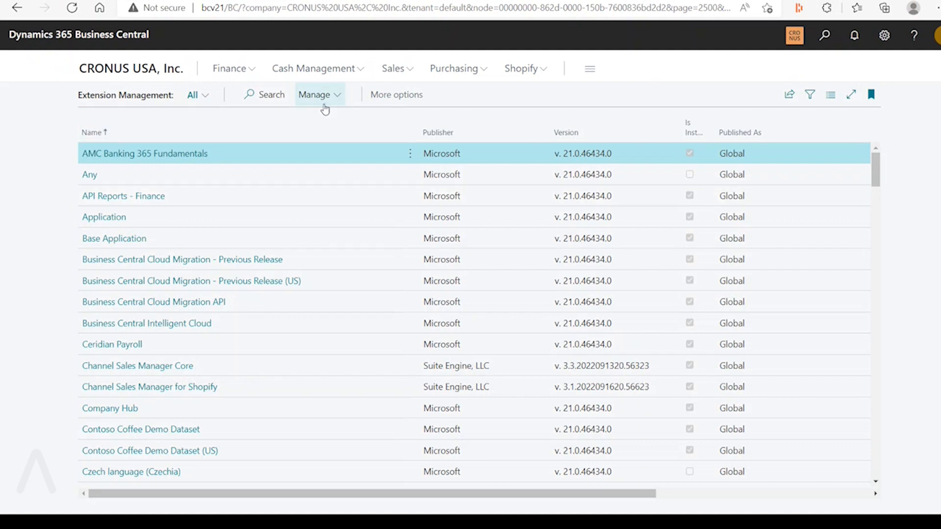
Recheck the Installation Status command in the bcv21 extension list, then switch back to the Excel feature list
click(321, 98)
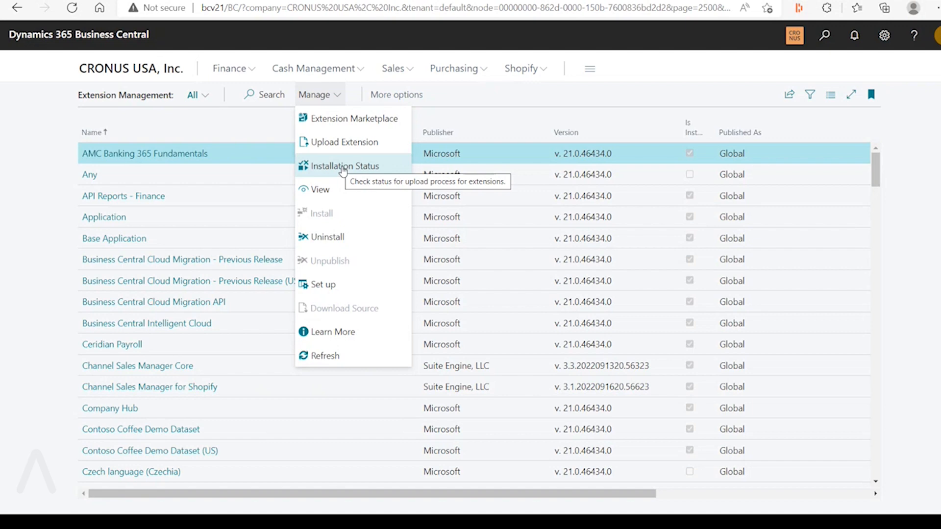
click(491, 175)
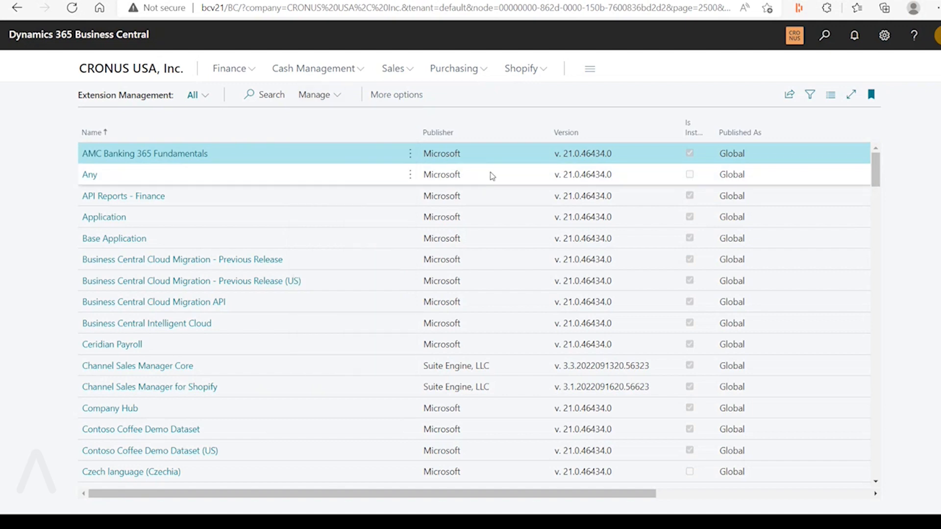
key(alt+Tab)
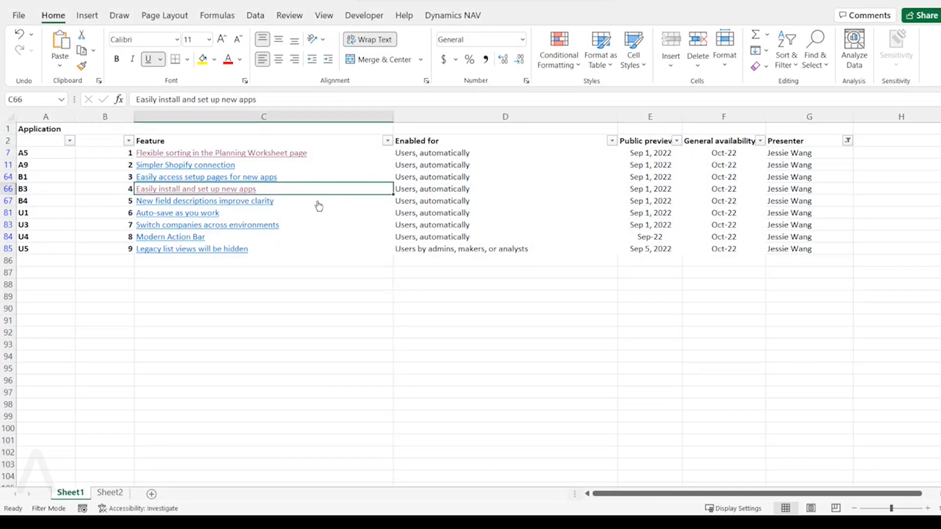
Select the "New field descriptions improve clarity" row in the Excel feature list, switch to bcv21 and open the Customers list
click(471, 204)
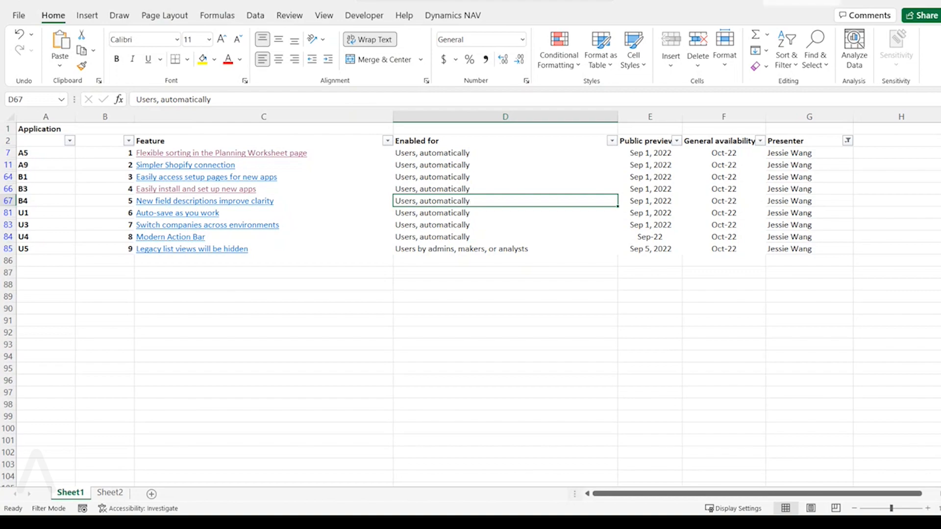
key(alt+Tab)
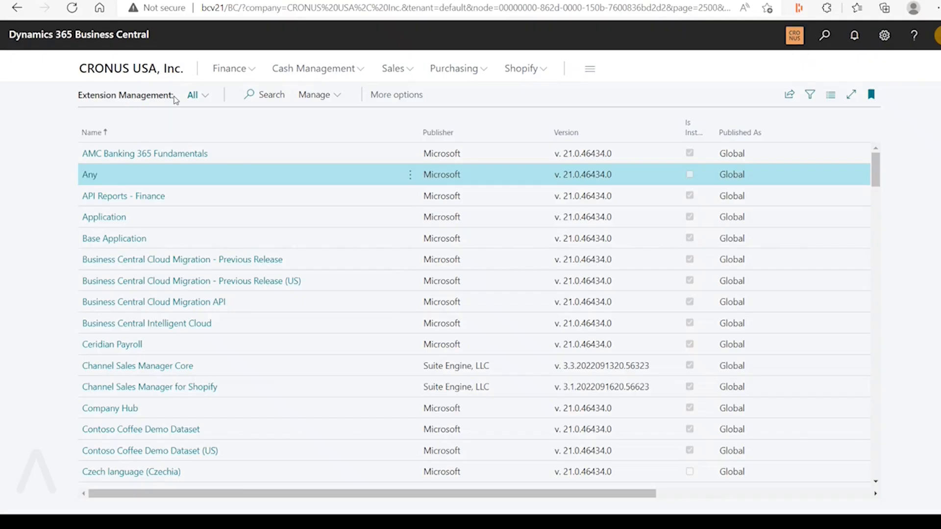
click(167, 73)
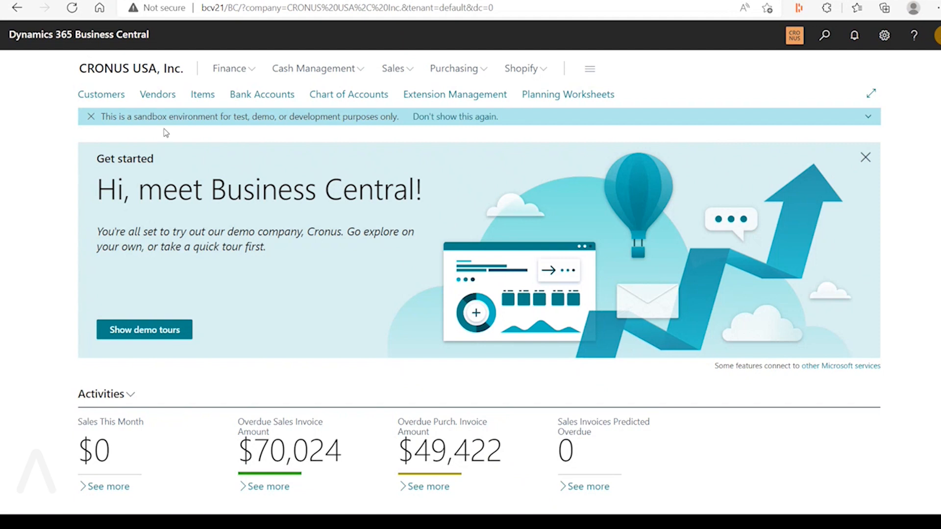
click(113, 98)
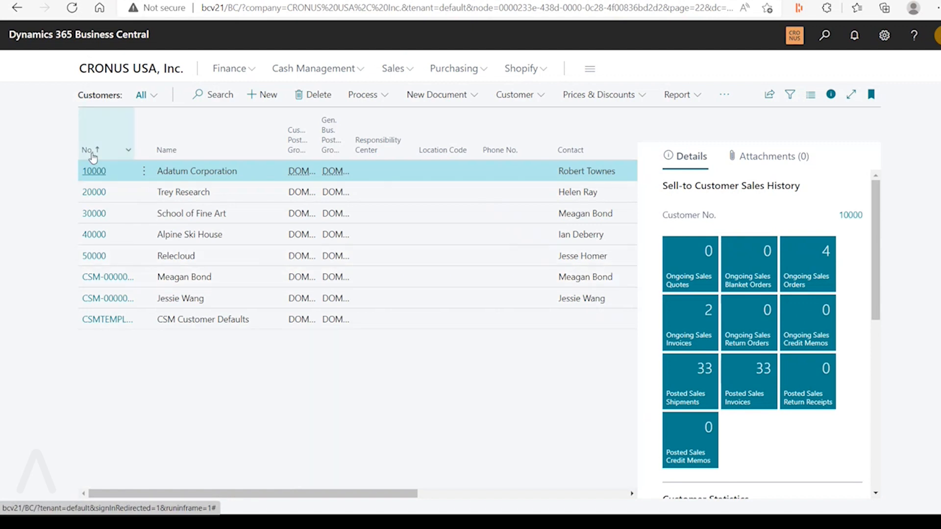
Read the No. column description in the bcv21 customer list, examine the Name column, and open the Customers list in the production environment
mouse_move(89, 154)
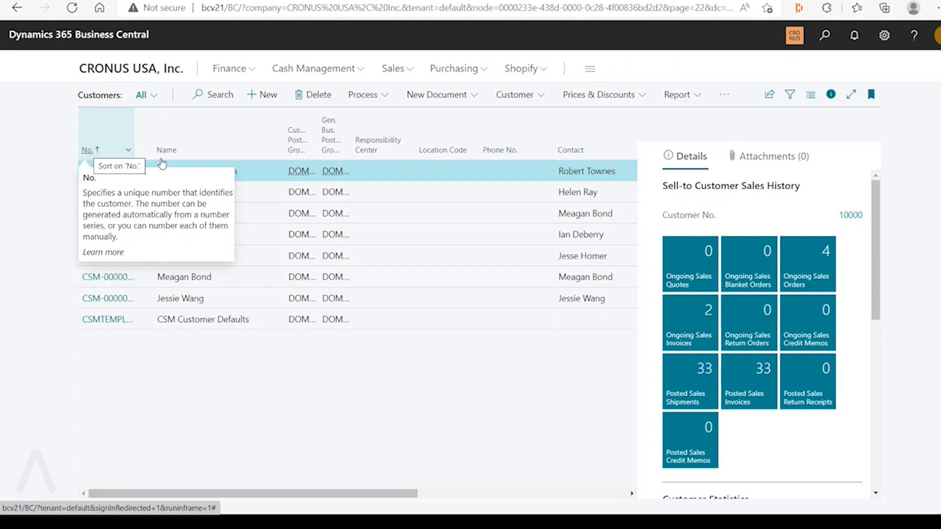
mouse_move(173, 157)
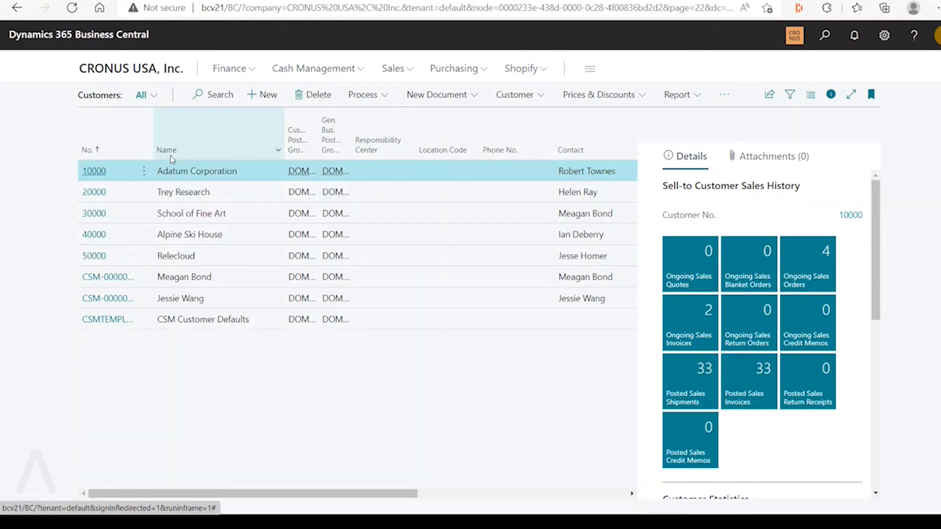
mouse_move(169, 156)
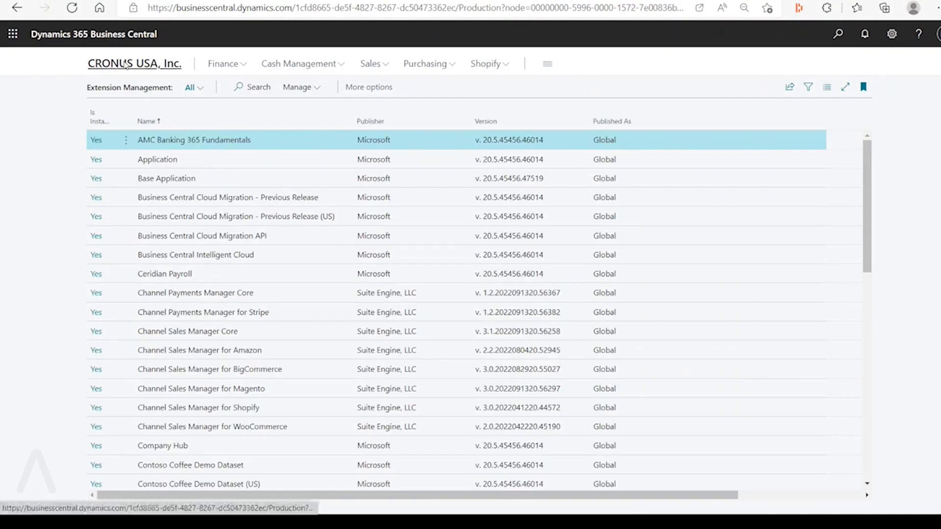
click(123, 65)
click(126, 88)
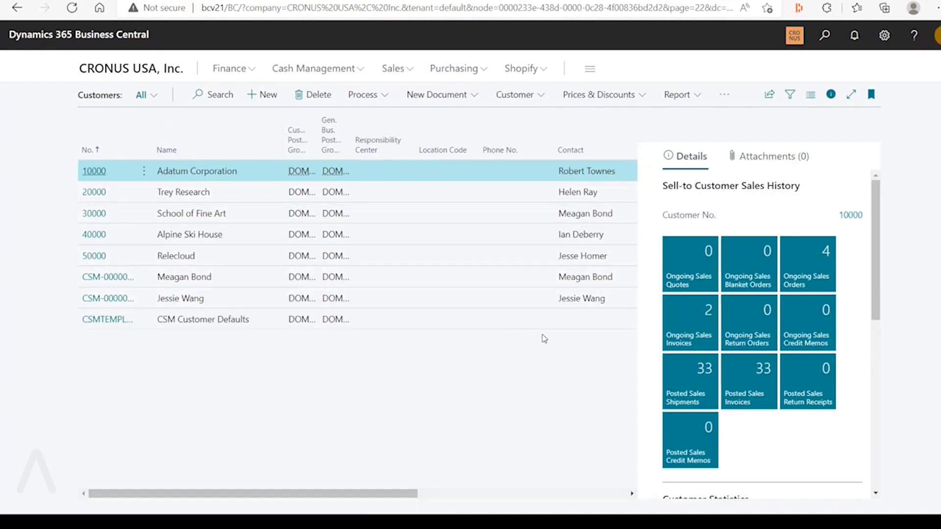
Switch back to bcv21, search for "general ledger setup" and open the General Ledger Setup page
click(825, 35)
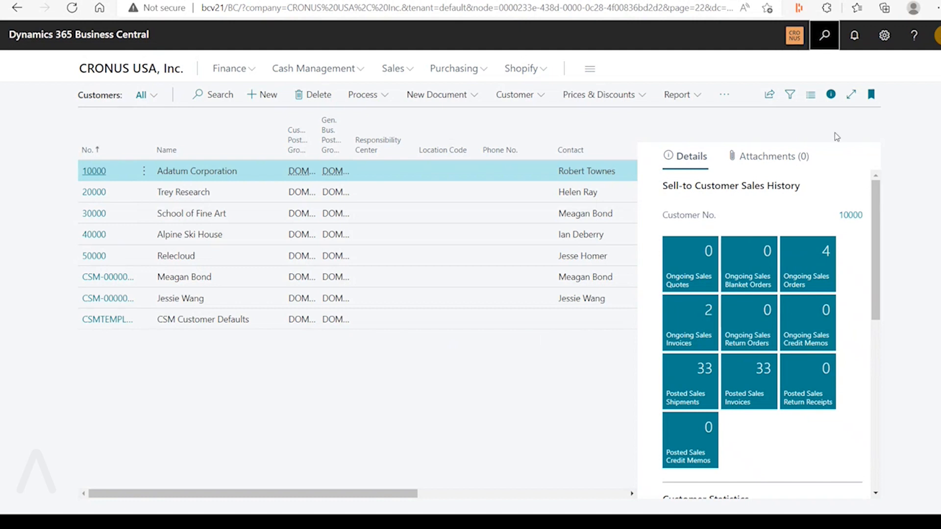
text(general )
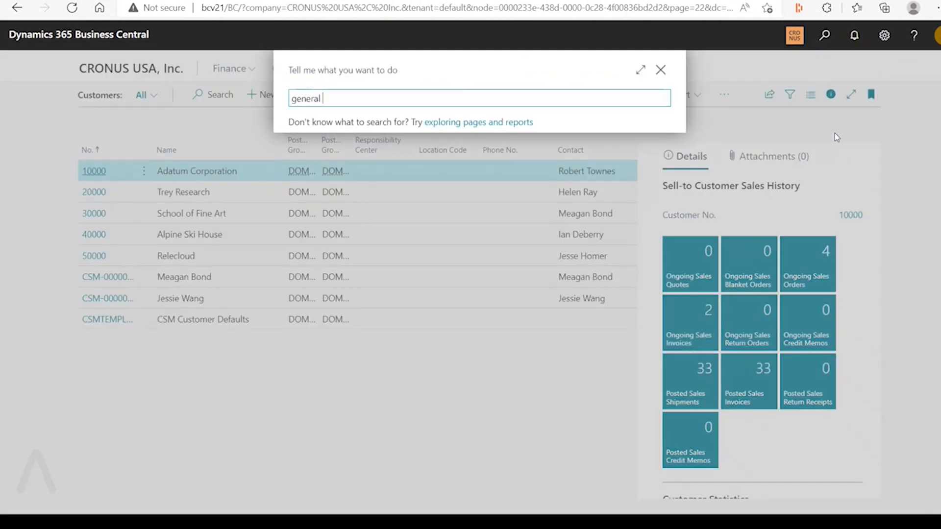
text(ledger )
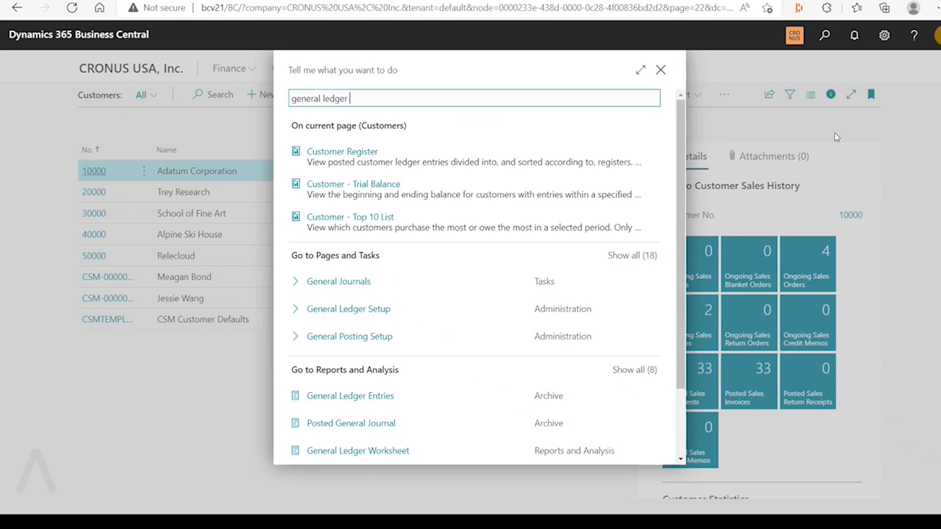
text(setup)
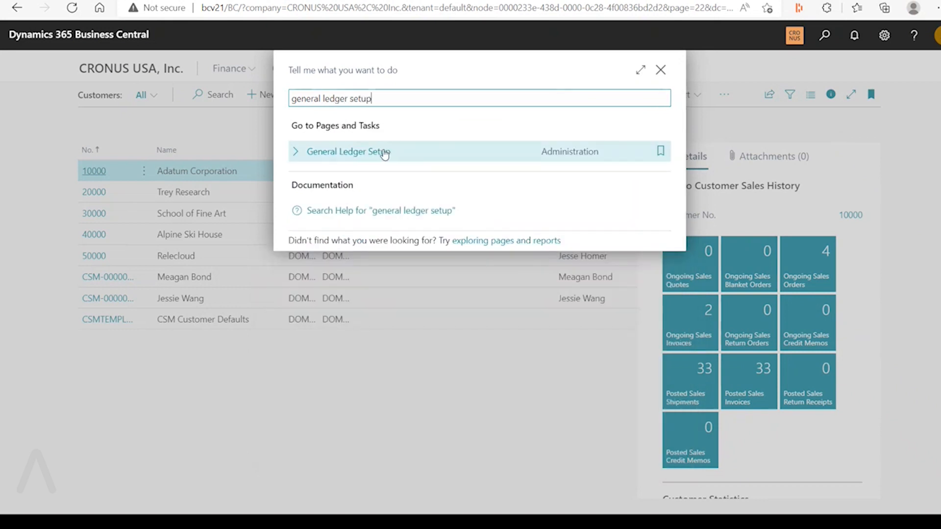
click(382, 152)
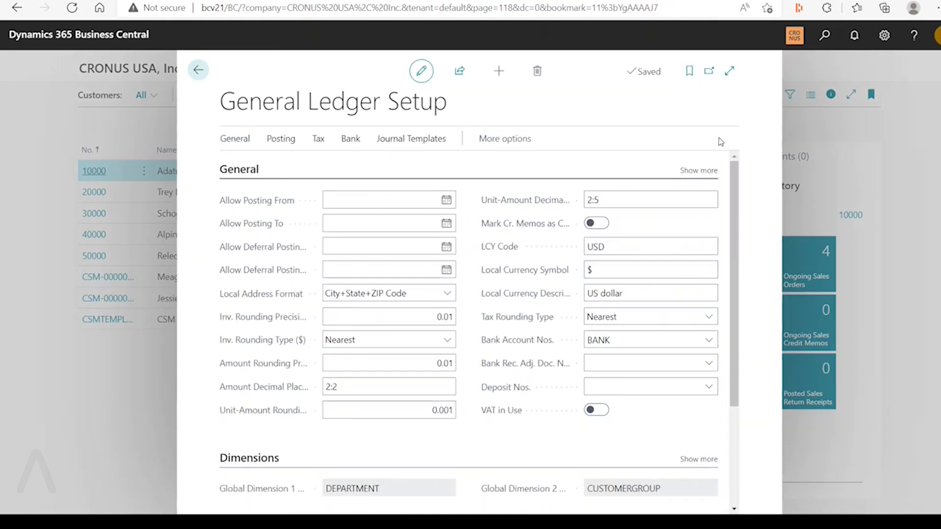
Show all General fields in the widened General Ledger Setup page, examine the Enable Data Check field, and return to the customer list
click(702, 172)
click(730, 71)
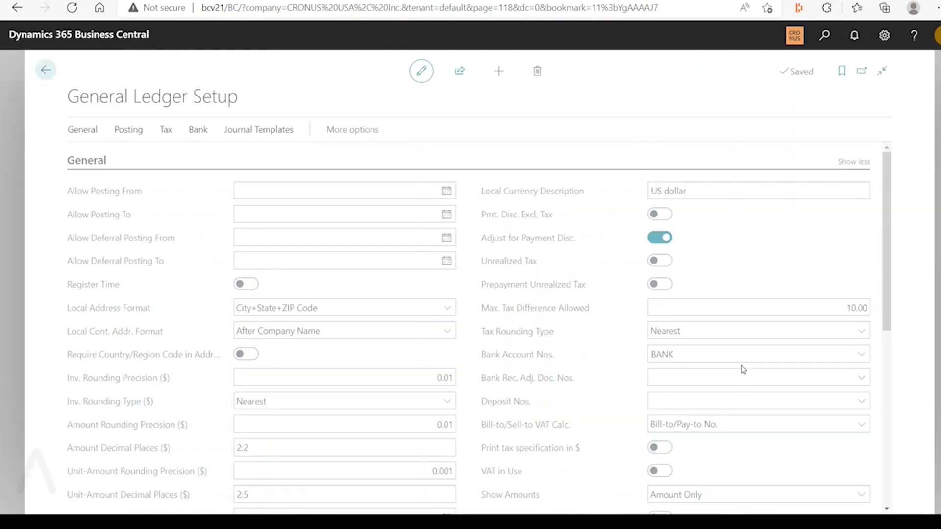
scroll(744, 368, down, 6)
scroll(740, 373, up, 2)
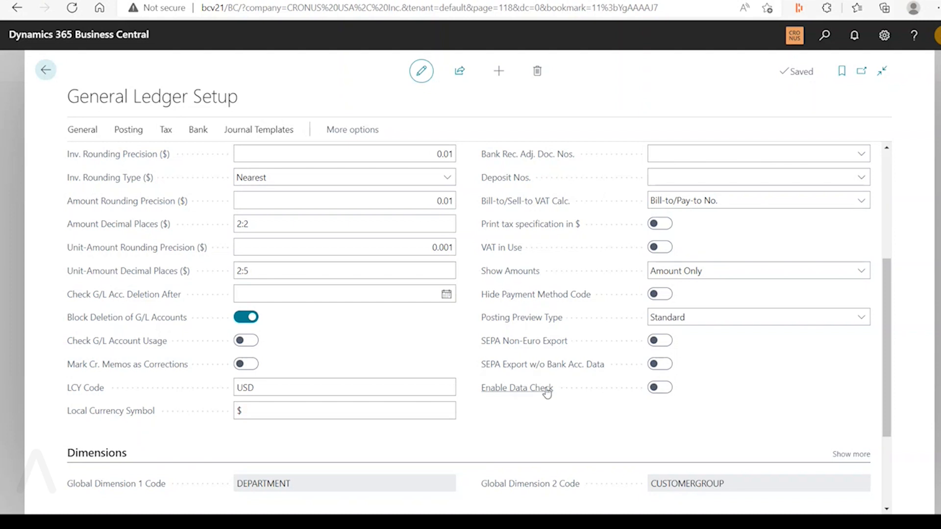
mouse_move(547, 392)
mouse_move(548, 369)
click(63, 72)
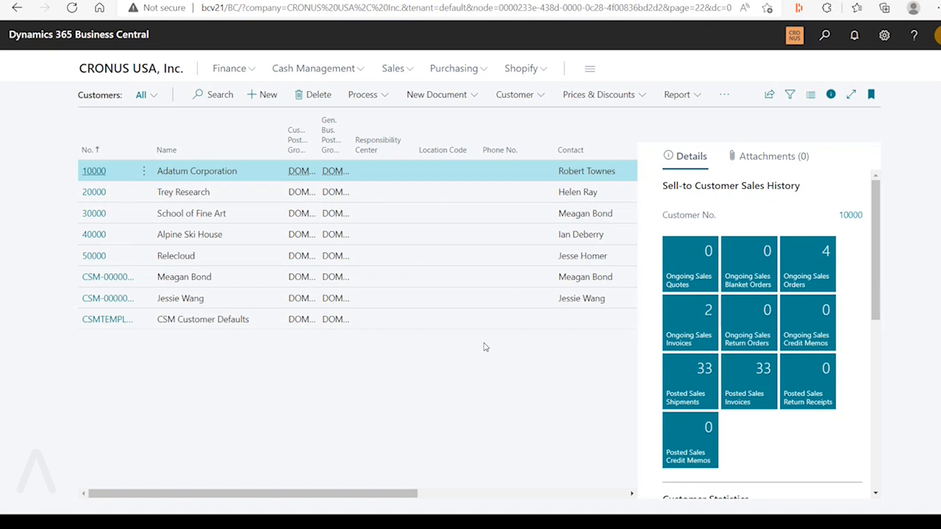
Switch to the Excel feature list and select the "Auto-save as you work" row
key(super)
click(745, 510)
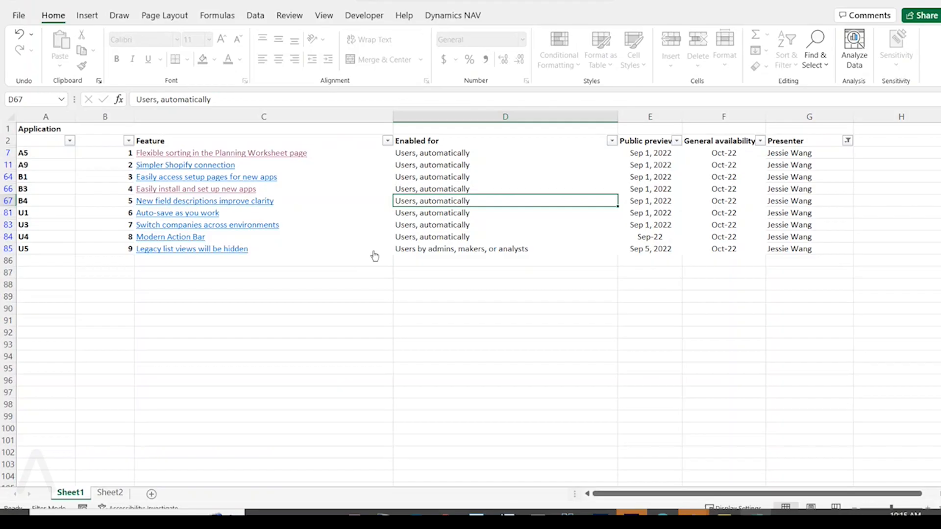
click(481, 214)
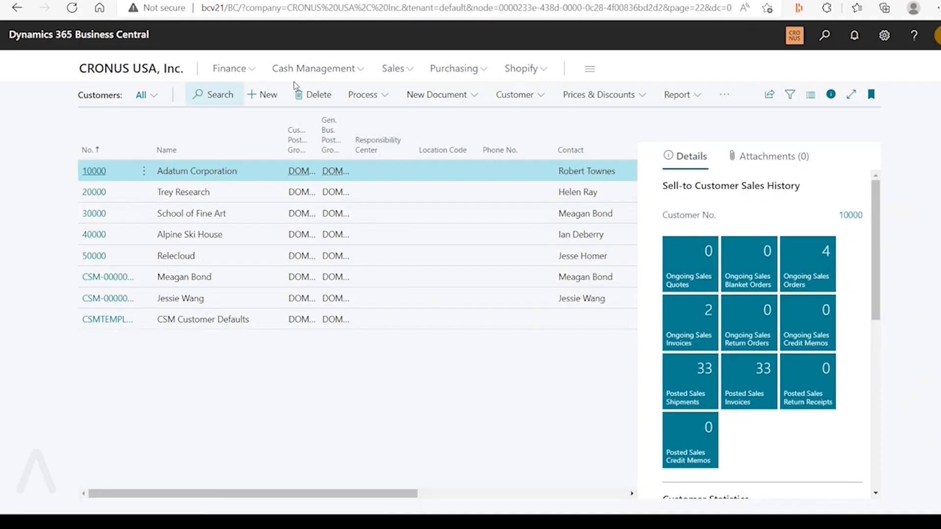
Open an Adatum Corporation sales order in the production environment, examine its auto-save status, and switch back to the bcv21 customer list
click(394, 71)
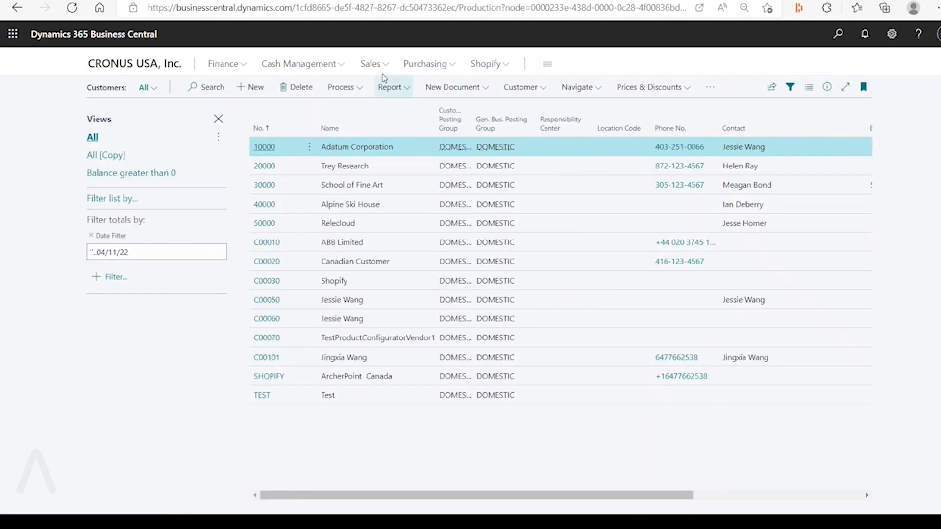
click(370, 64)
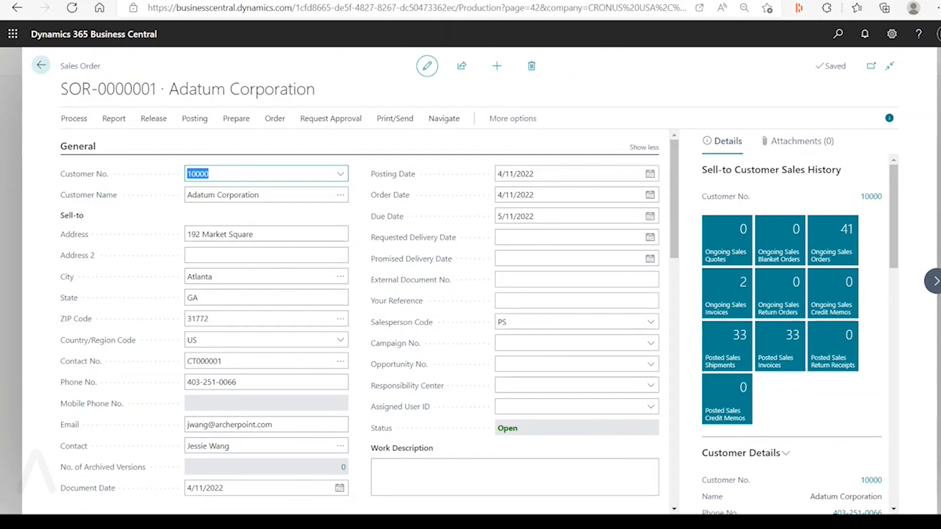
click(93, 0)
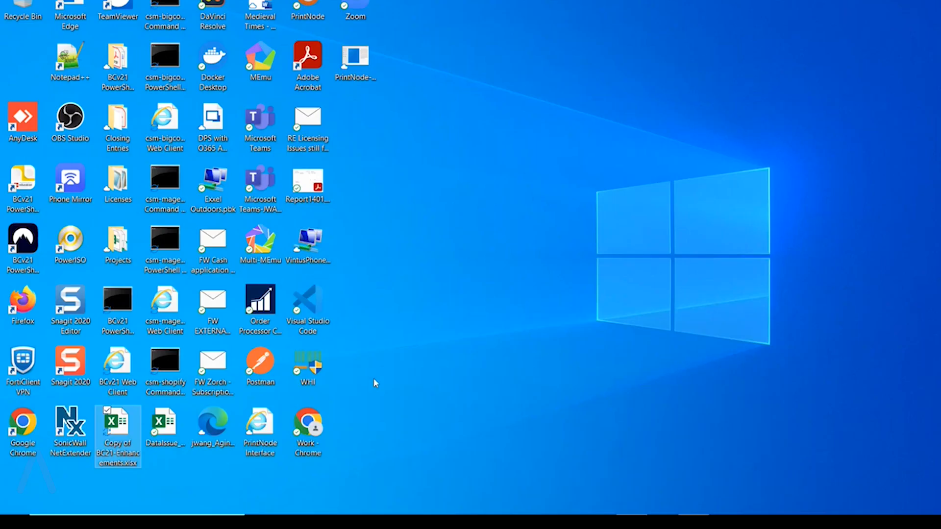
key(super)
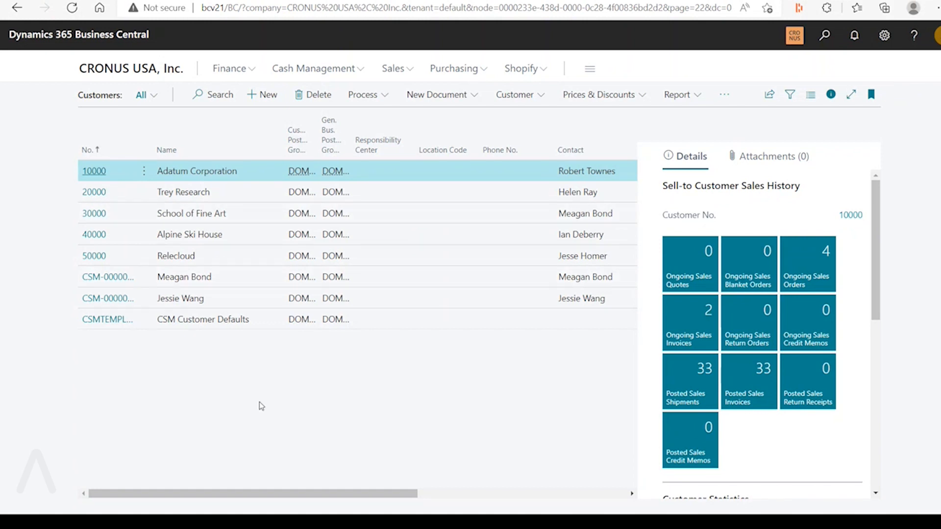
Show the available companies, select My Company and go through its switch options, including opening the same list in a new tab
key(ctrl+o)
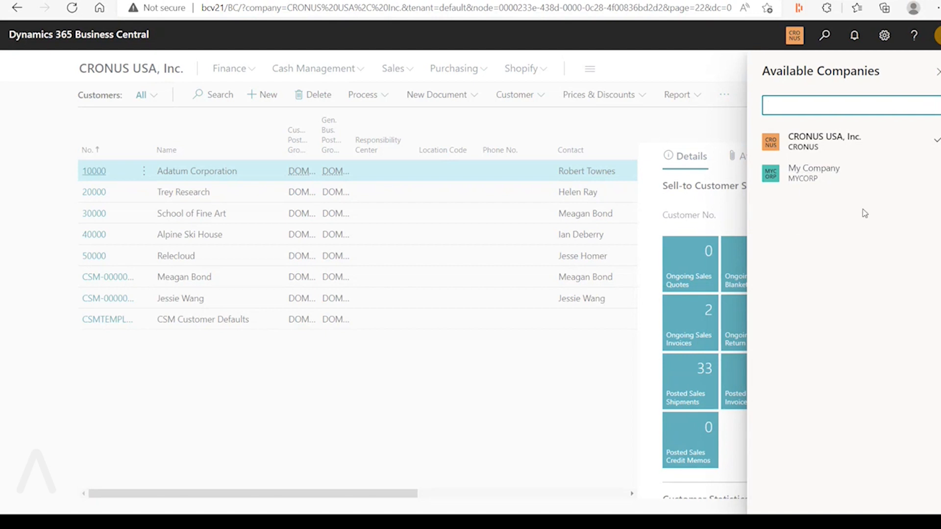
click(878, 179)
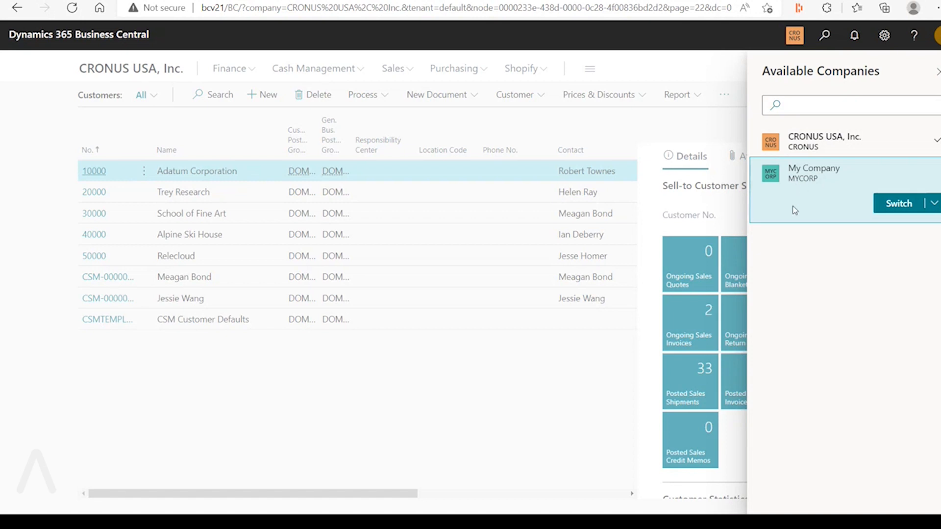
click(935, 204)
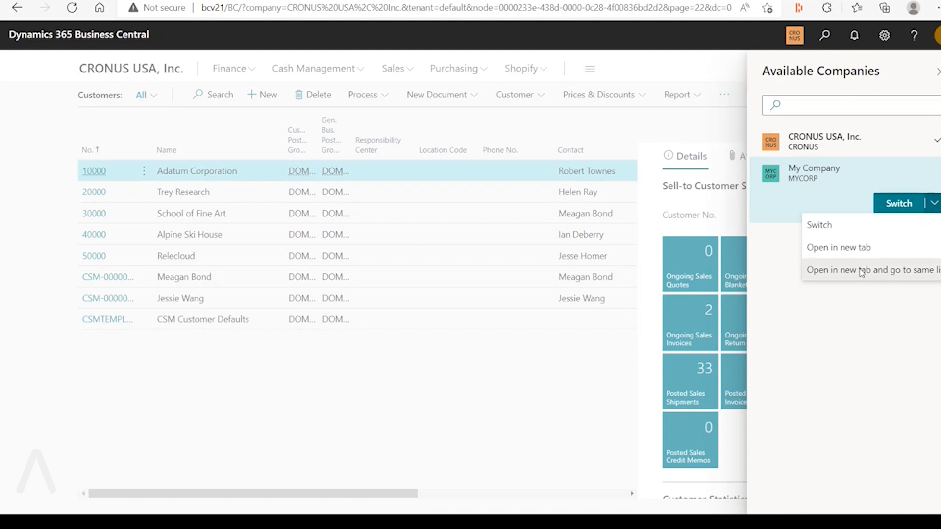
click(862, 271)
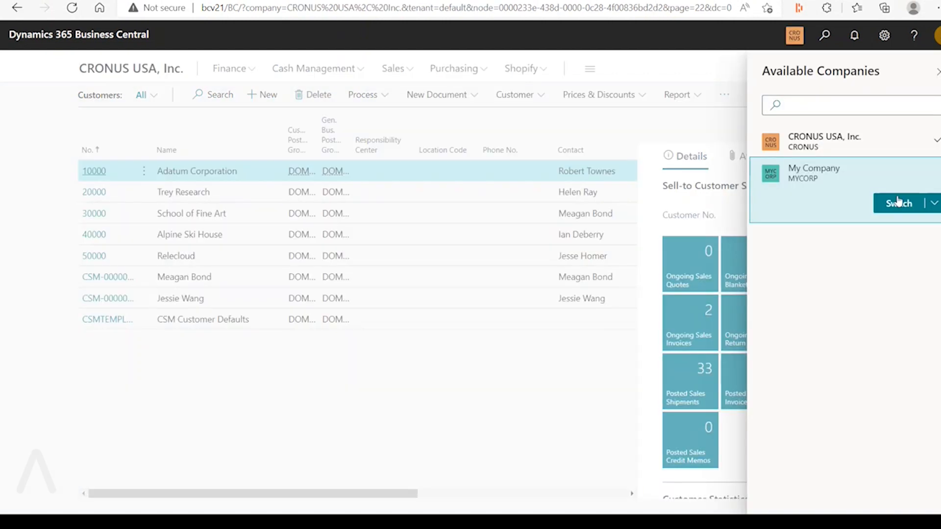
click(934, 203)
click(899, 247)
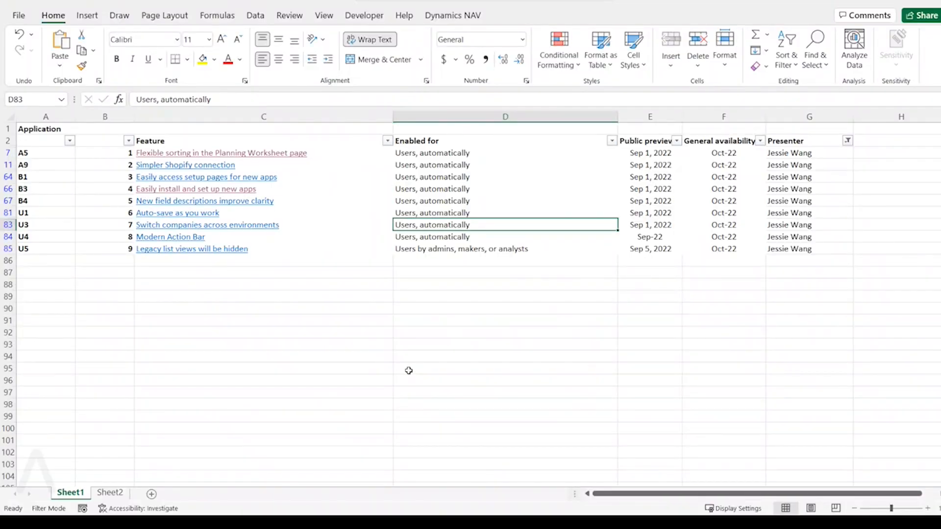
Select the "Modern Action Bar" row in the Excel feature list, switch to bcv21 and open the Adatum Corporation customer card
click(398, 240)
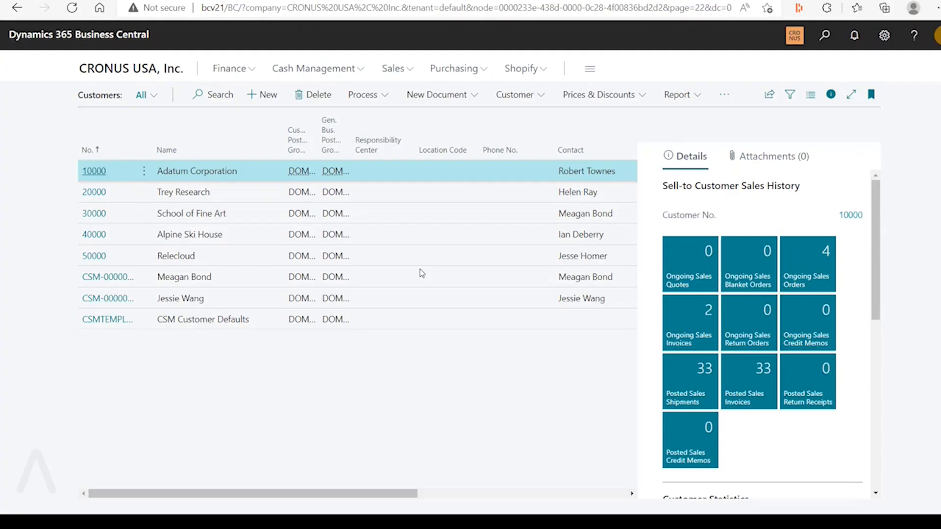
click(98, 173)
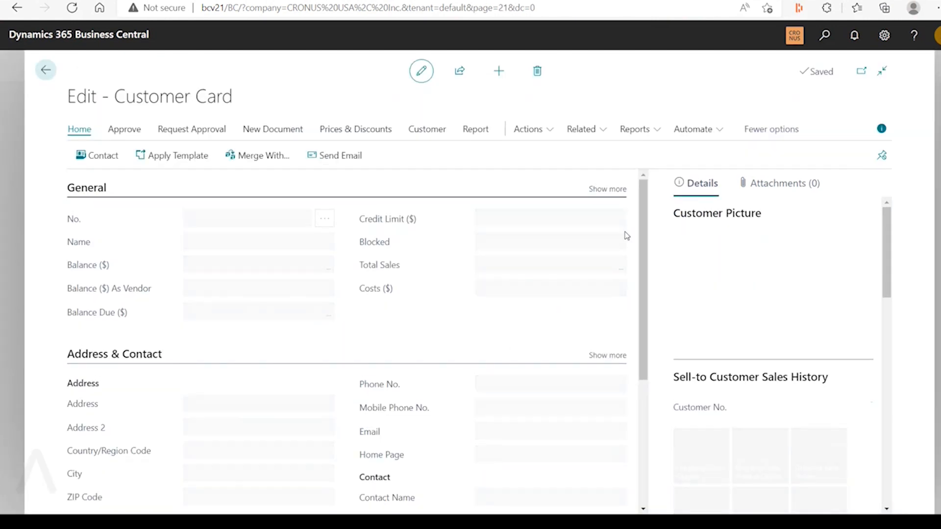
Examine the customer card's Actions and Related commands, including the Functions and New Document submenus, and display the Customer action group
click(485, 134)
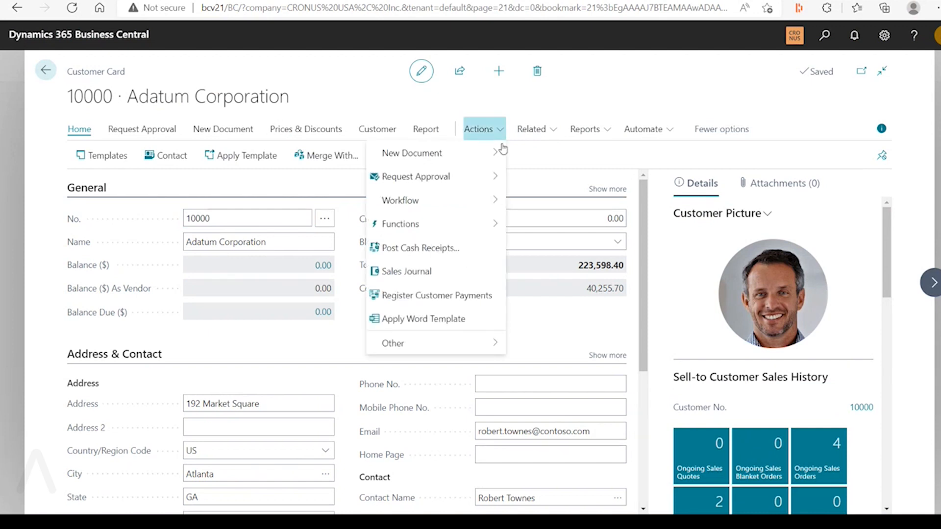
mouse_move(497, 231)
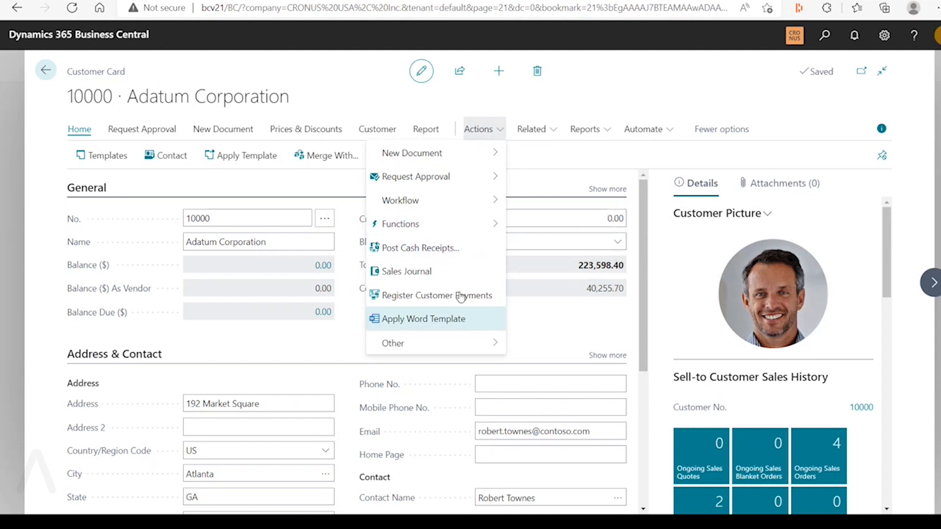
click(544, 134)
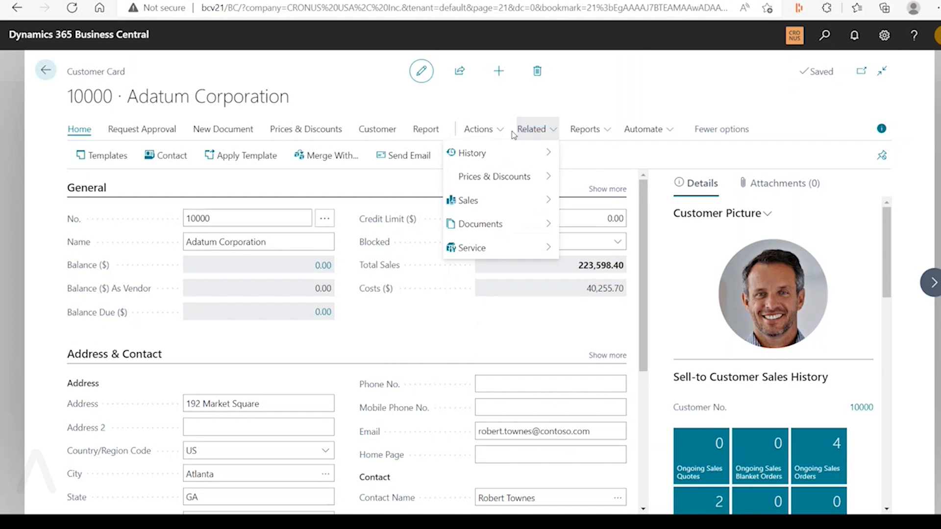
click(479, 130)
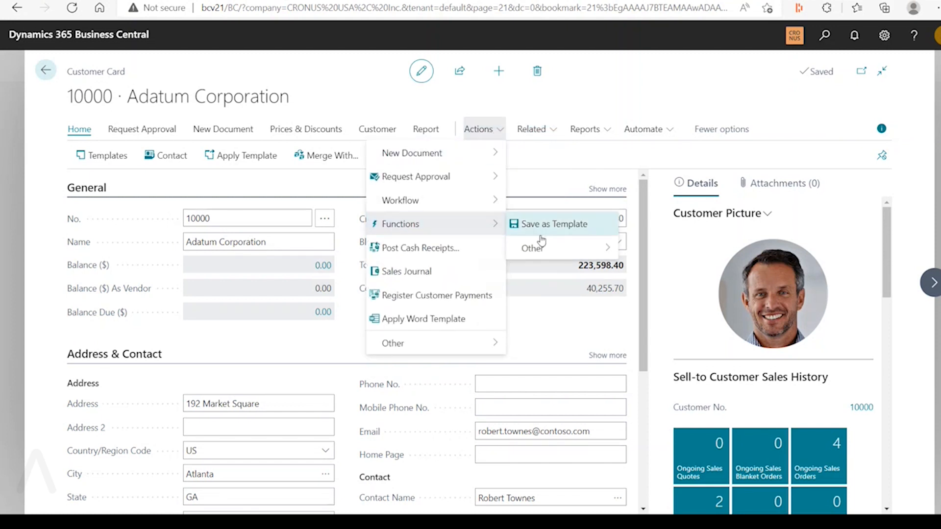
mouse_move(537, 250)
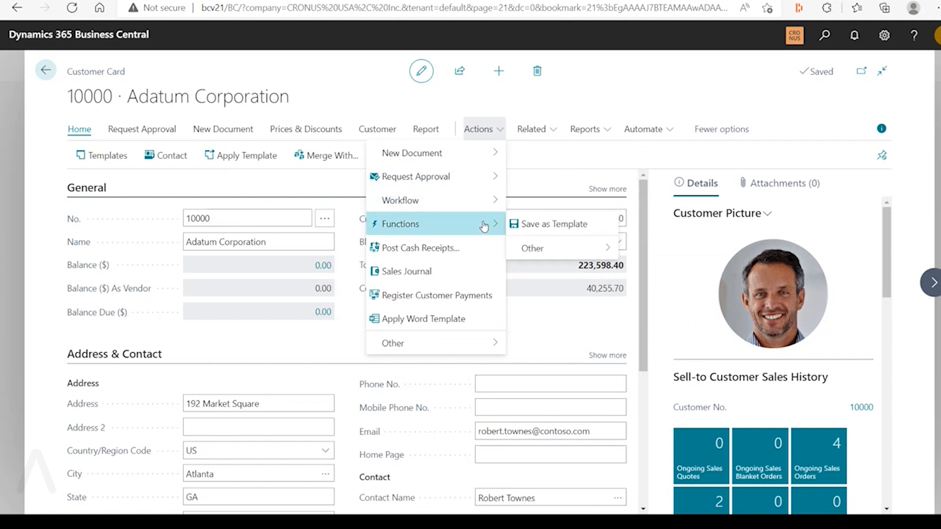
click(375, 129)
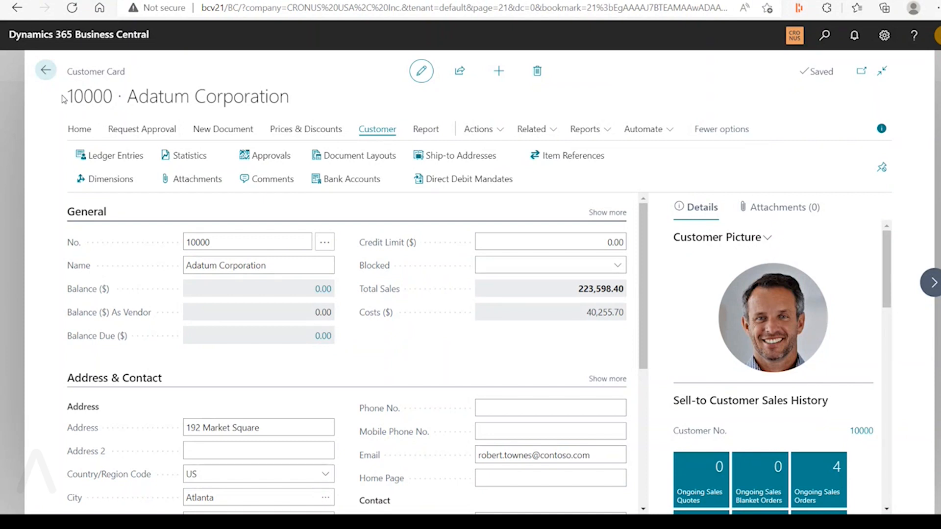
Return to the customer list, open the Sales Orders list and examine order S-ORD101001 down to its lines
click(46, 70)
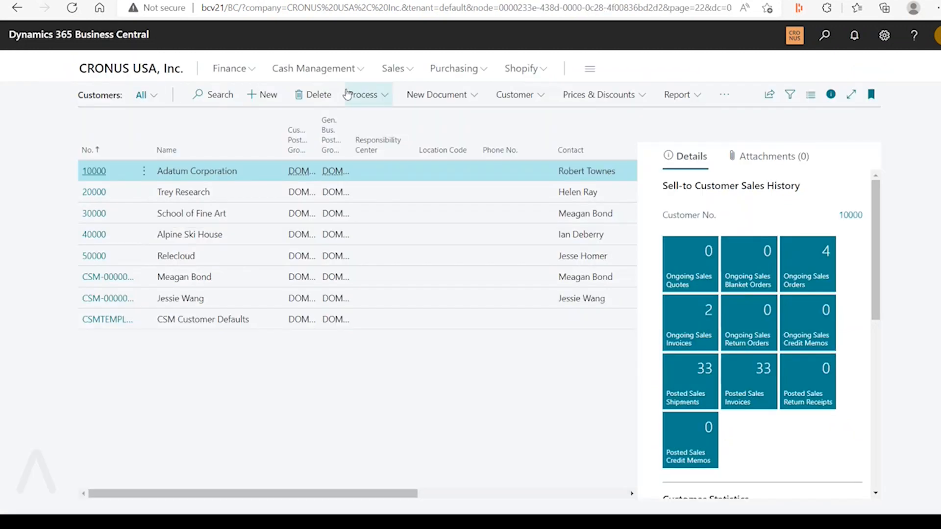
click(412, 73)
click(208, 120)
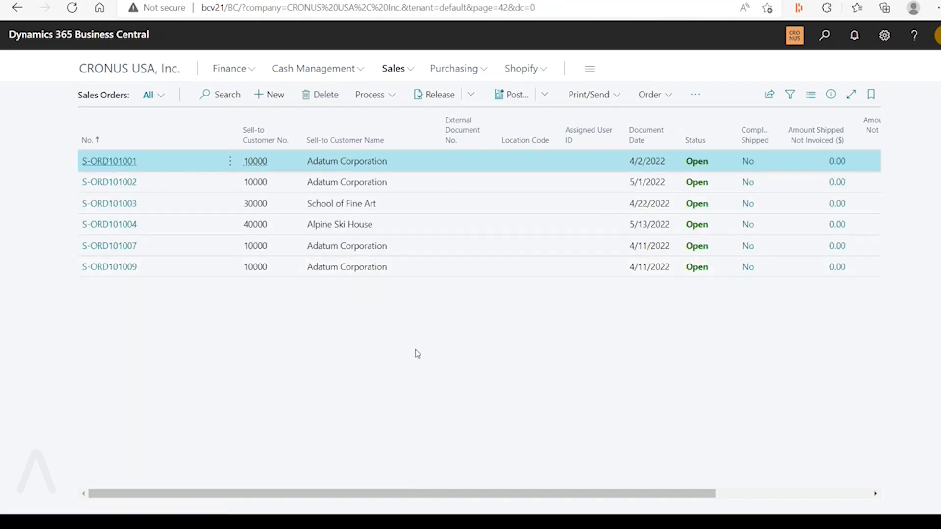
key(Return)
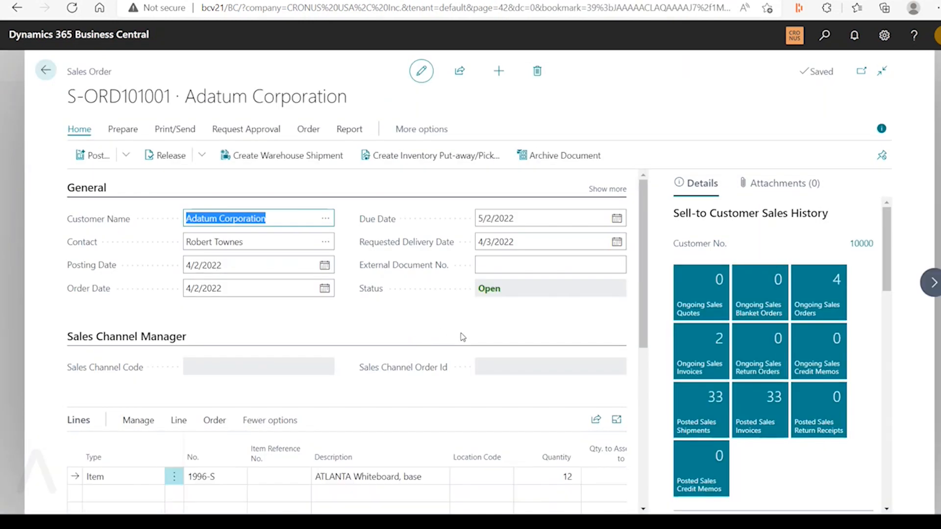
scroll(462, 337, down, 2)
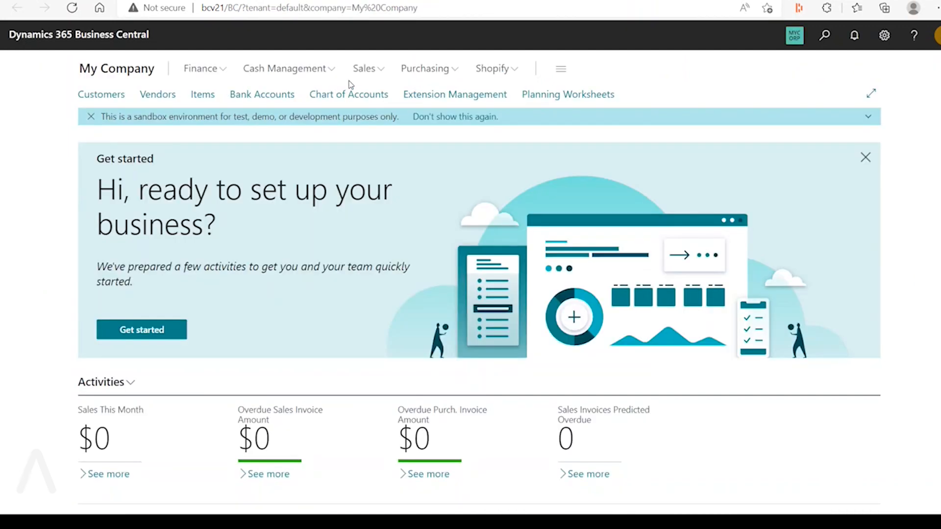
Switch to the production environment's Sales Orders list, open order SOR-0000001 and examine its header and lines
click(364, 68)
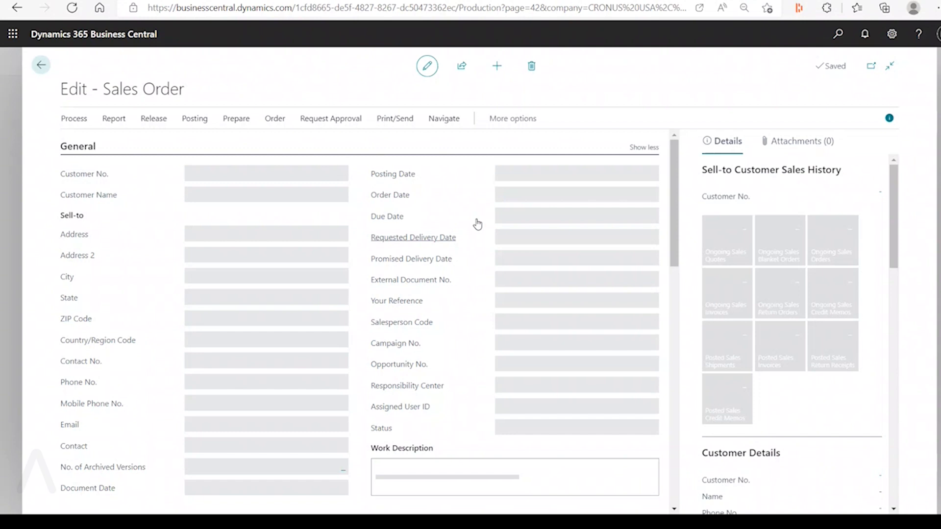
scroll(480, 316, down, 5)
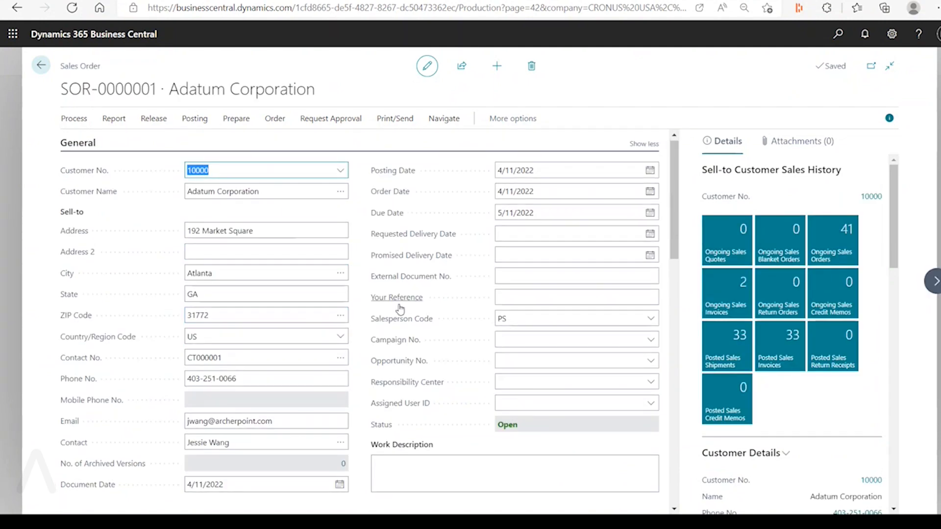
scroll(433, 304, down, 10)
scroll(434, 304, up, 1)
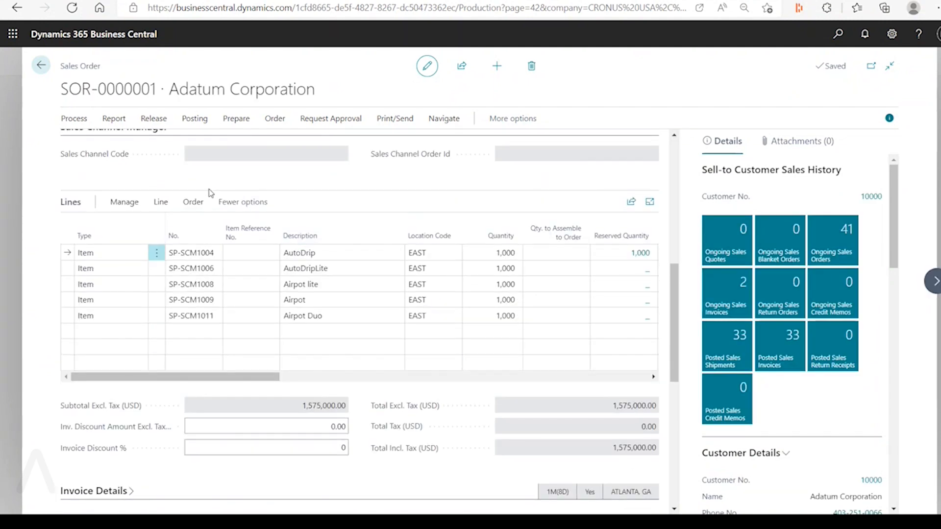
Open production sales order S-ORD1001 and examine its Lines actions, revealing the secondary actions again
click(49, 72)
click(279, 183)
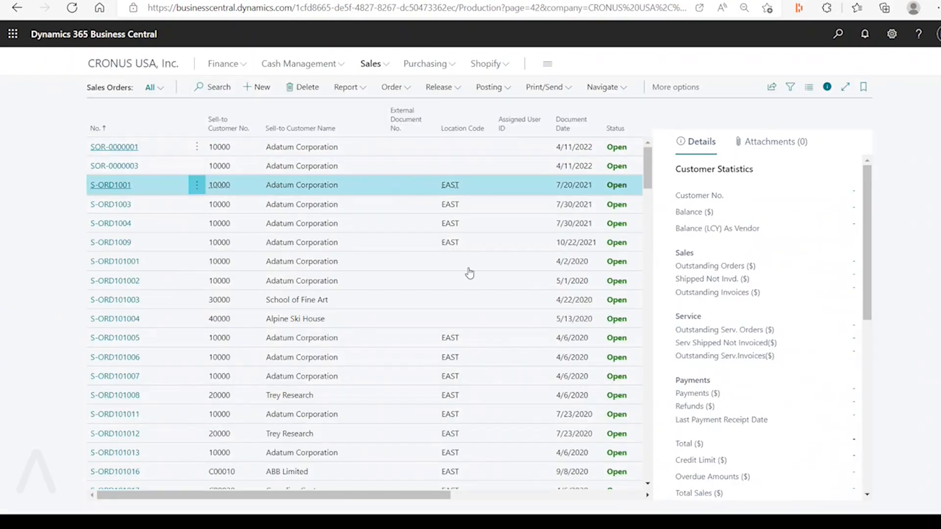
scroll(480, 336, down, 7)
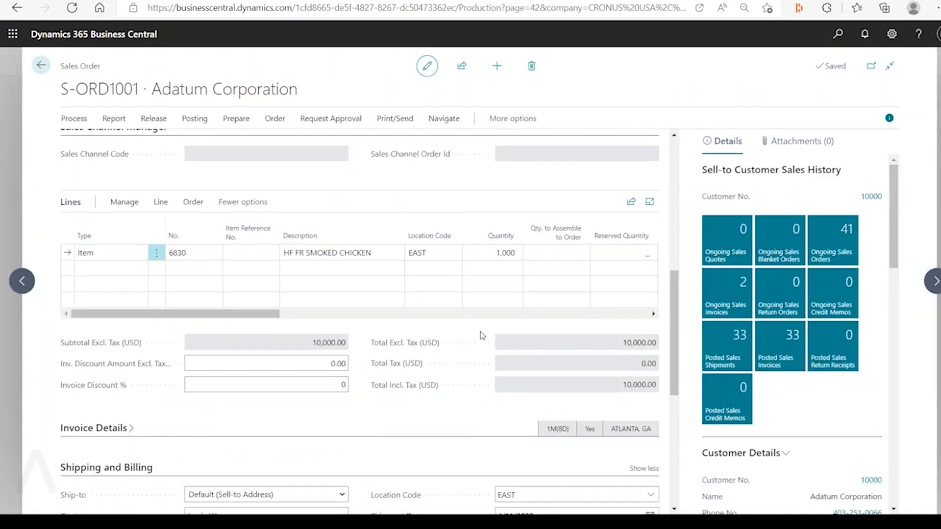
click(162, 203)
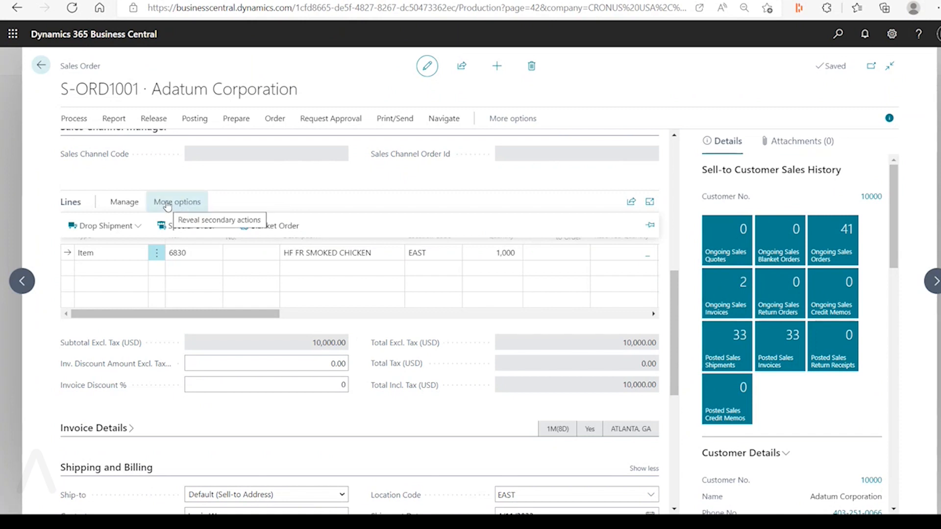
click(182, 203)
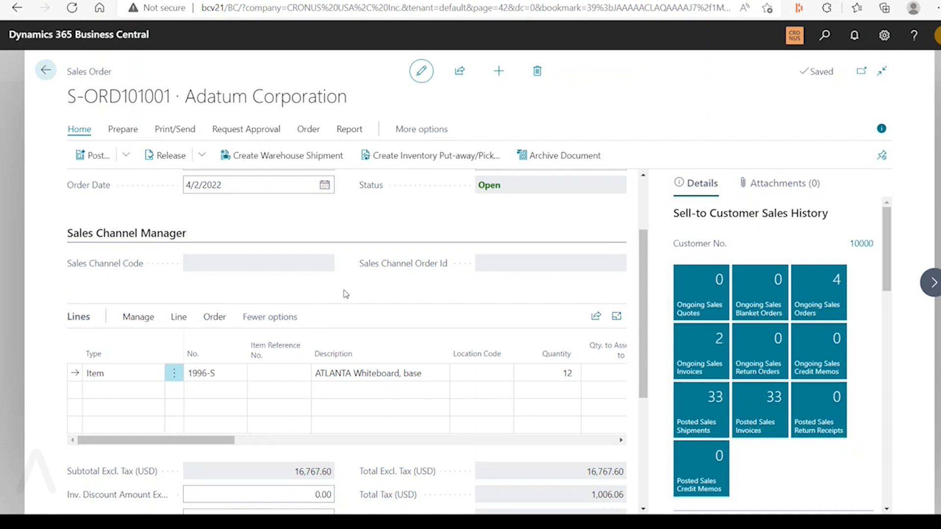
Leave the bcv21 sales order, return to the CRONUS USA, Inc. home page and open Feature Management through search
click(46, 69)
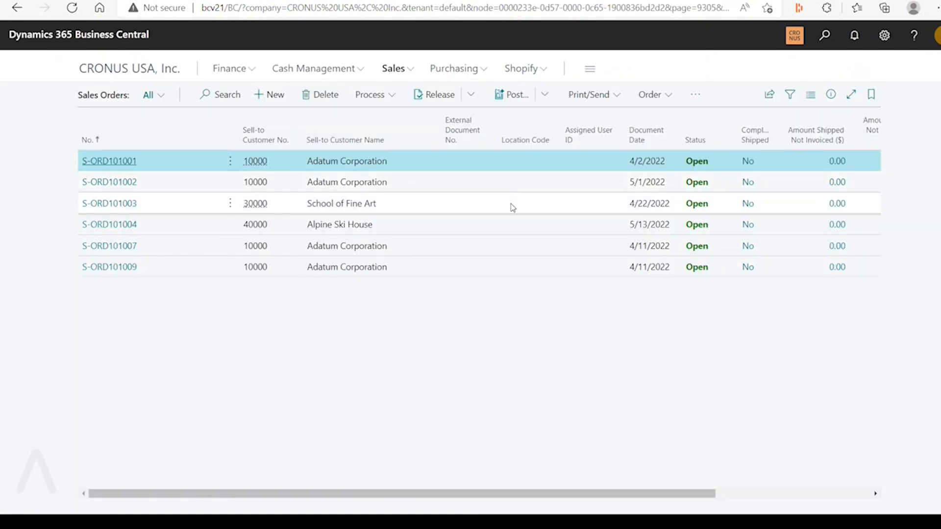
click(171, 69)
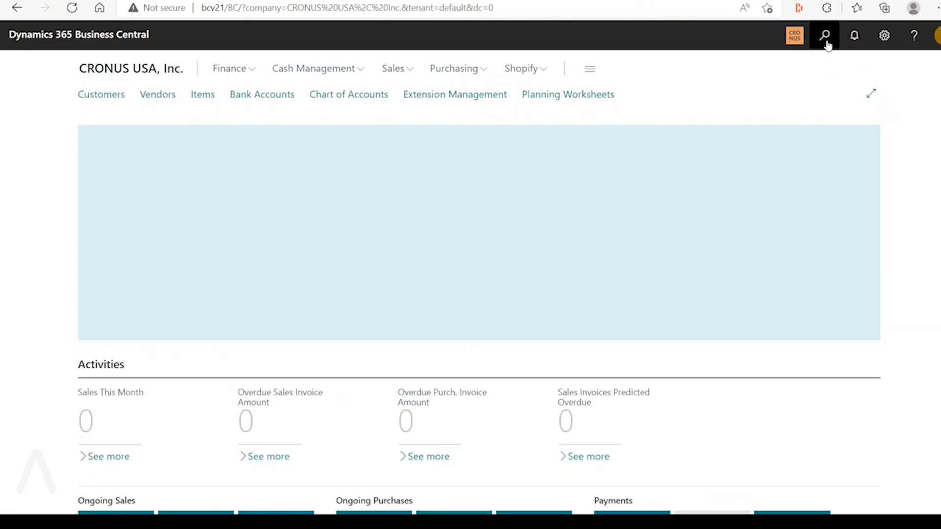
click(825, 35)
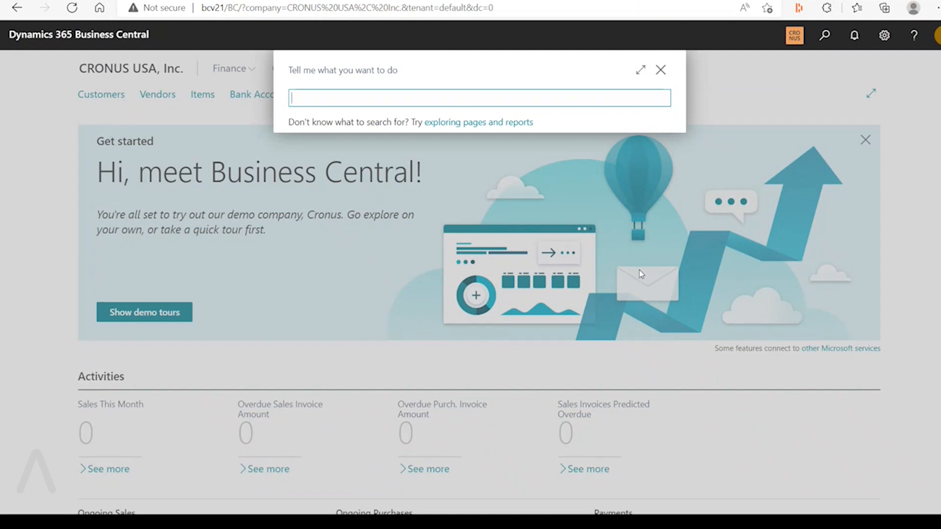
text(feastture manage)
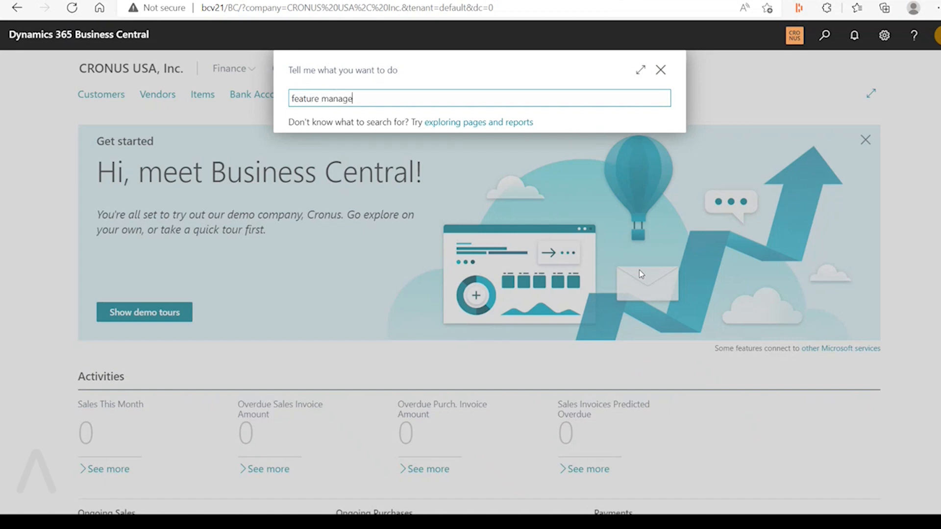
click(368, 151)
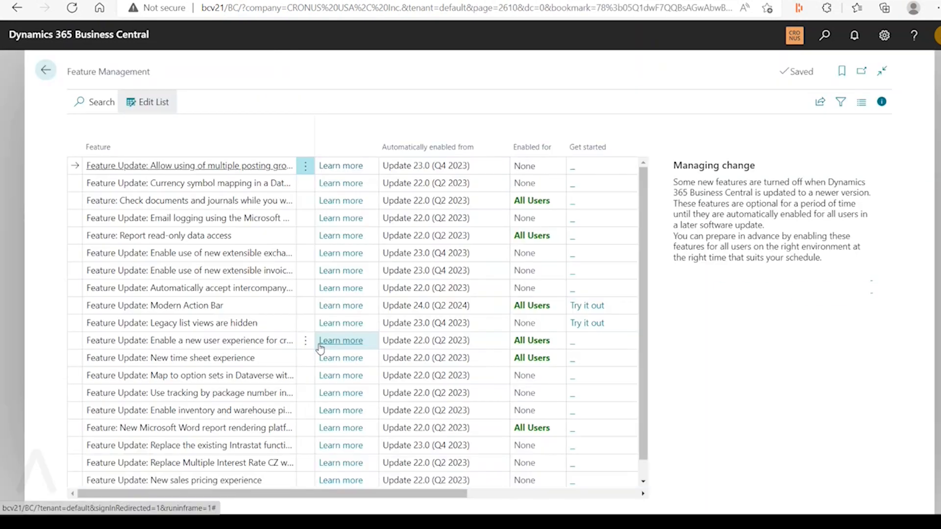
Try out the Modern Action Bar feature, acknowledge the notice and leave Feature Management
scroll(230, 339, down, 1)
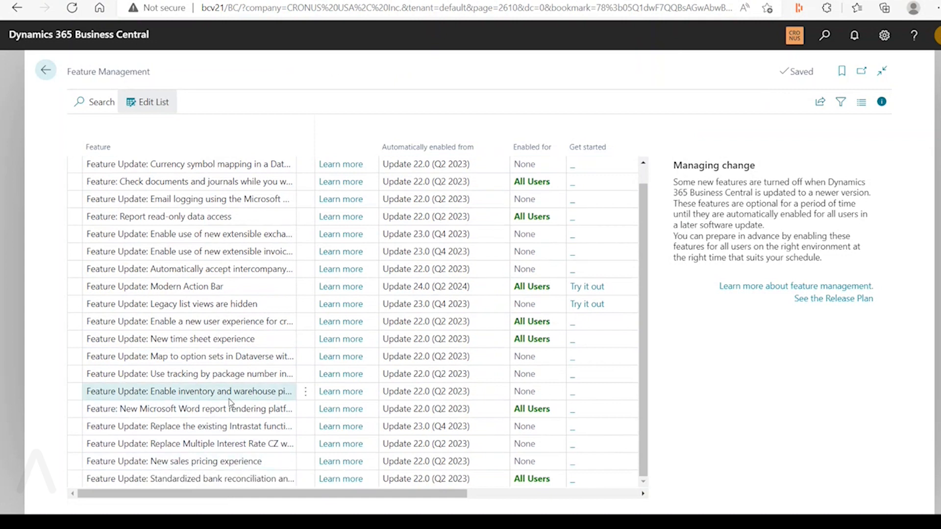
click(240, 290)
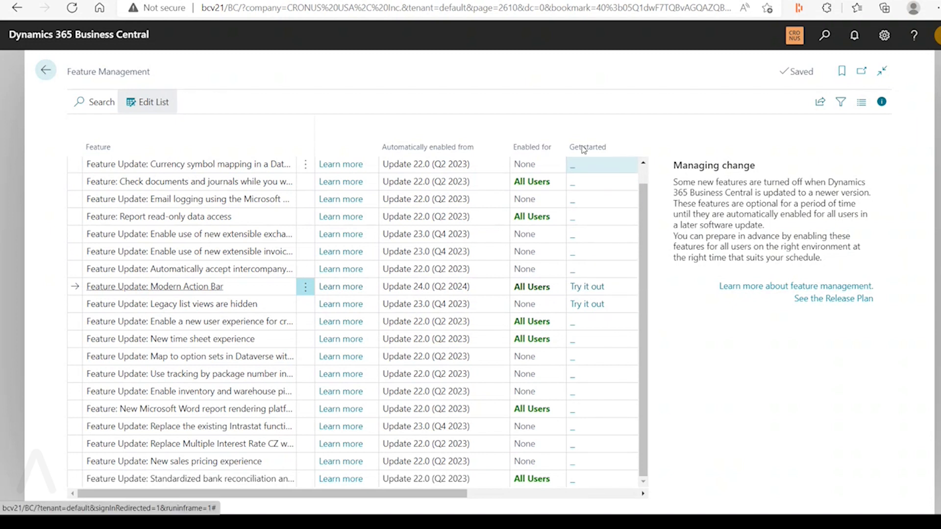
click(588, 288)
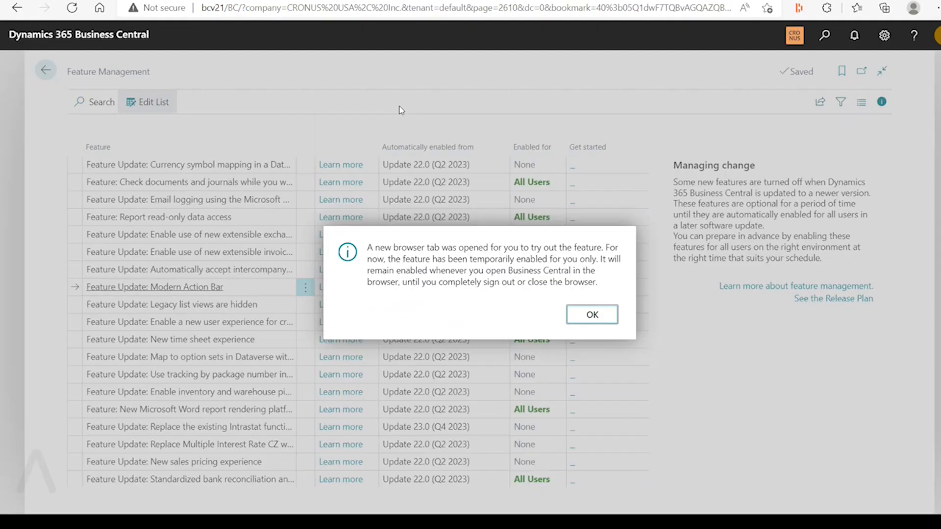
click(592, 315)
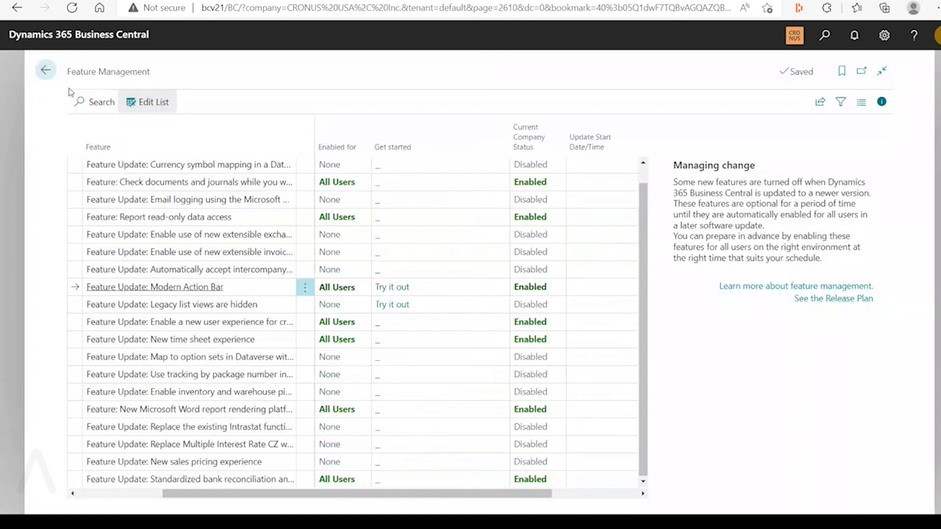
click(53, 76)
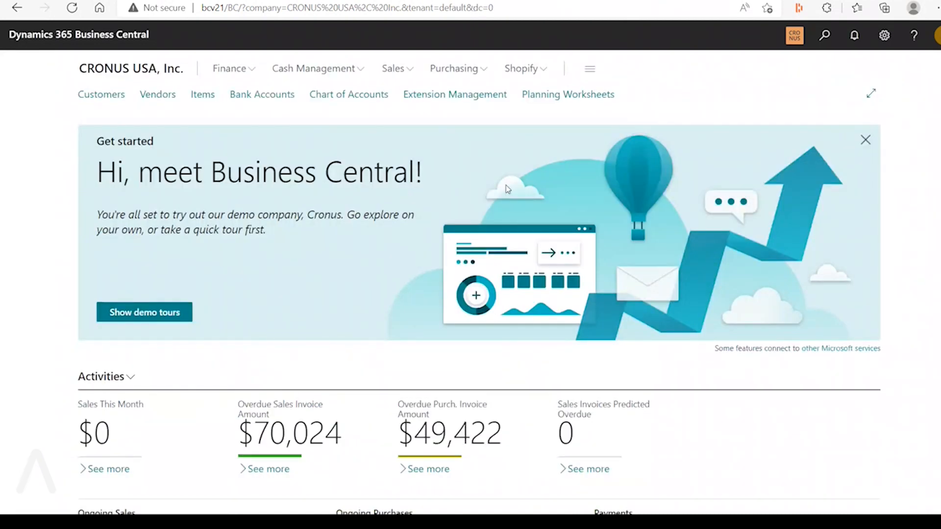
Switch to the Excel feature list, open the "Legacy list views will be hidden" release plan article, and return to the bcv21 home page
key(super)
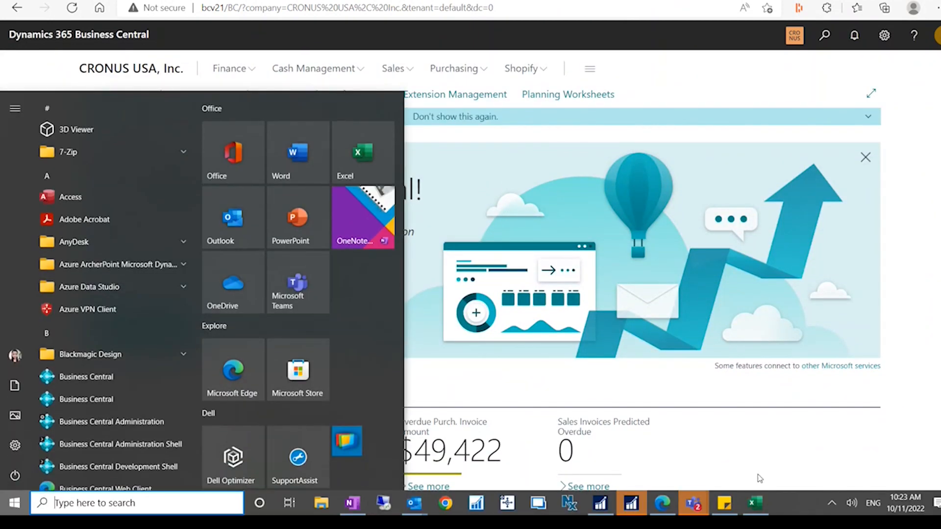
click(765, 508)
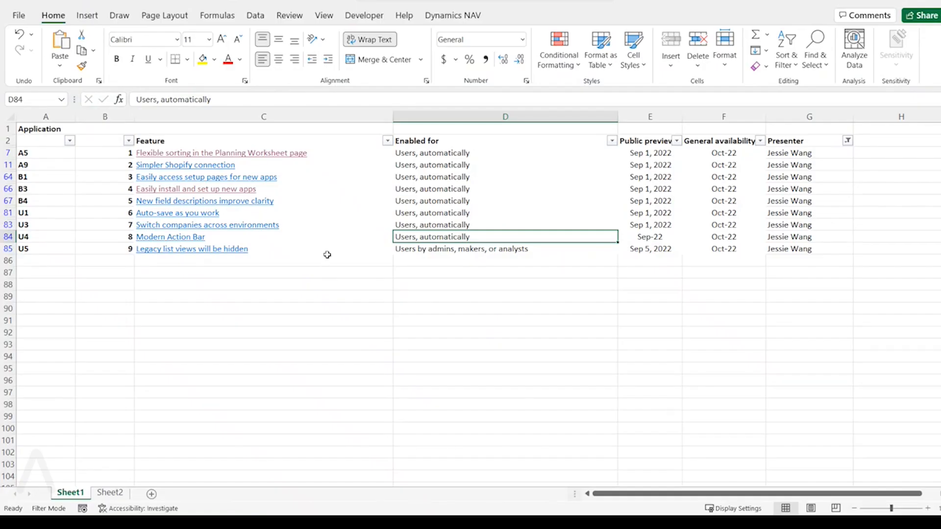
click(327, 254)
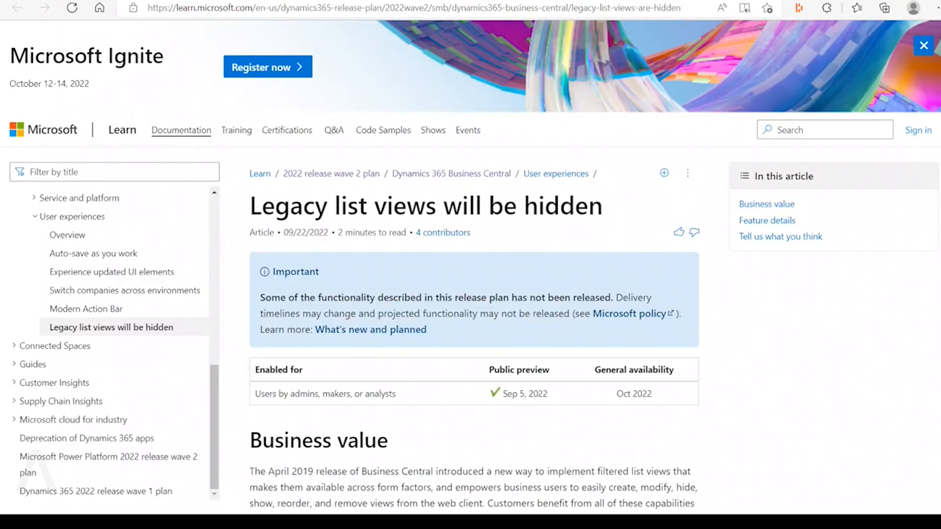
click(45, 9)
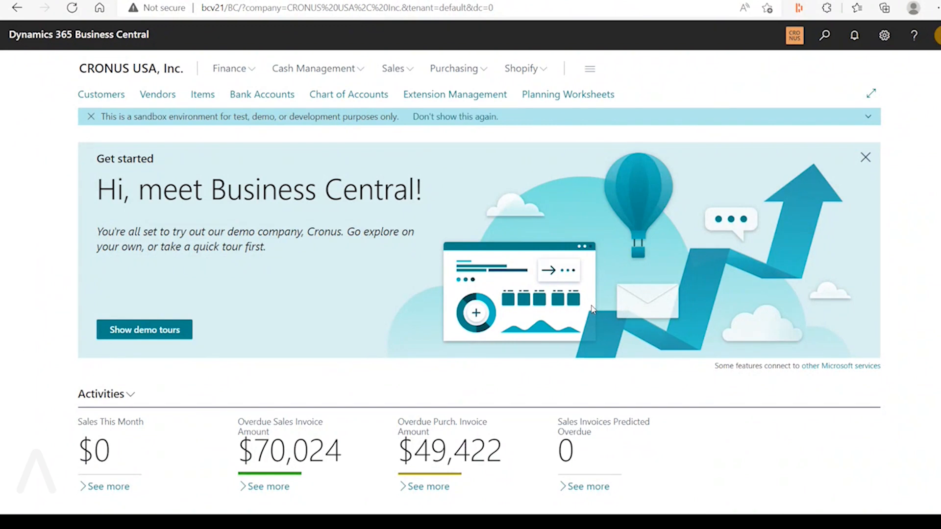
Examine the home page's Activities tiles, open the Sales Orders list, and return to the home page tiles
scroll(590, 314, down, 3)
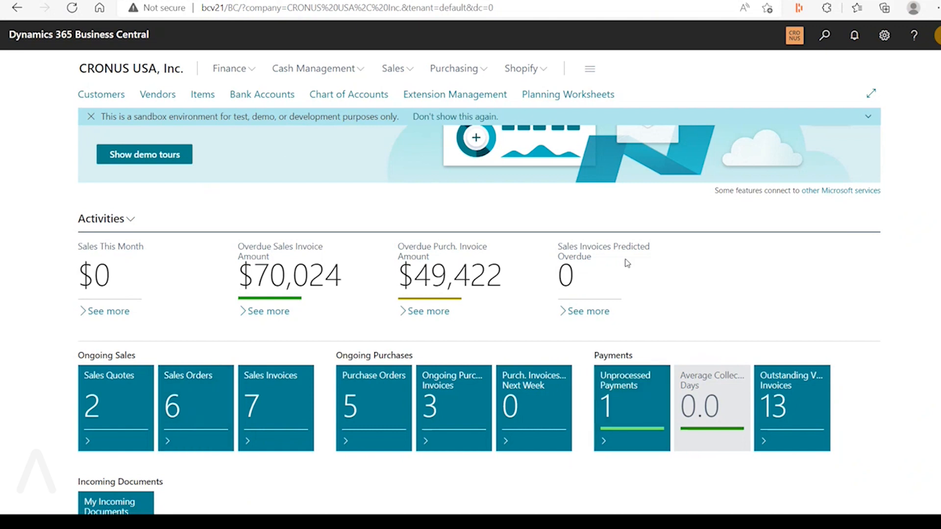
scroll(122, 336, down, 1)
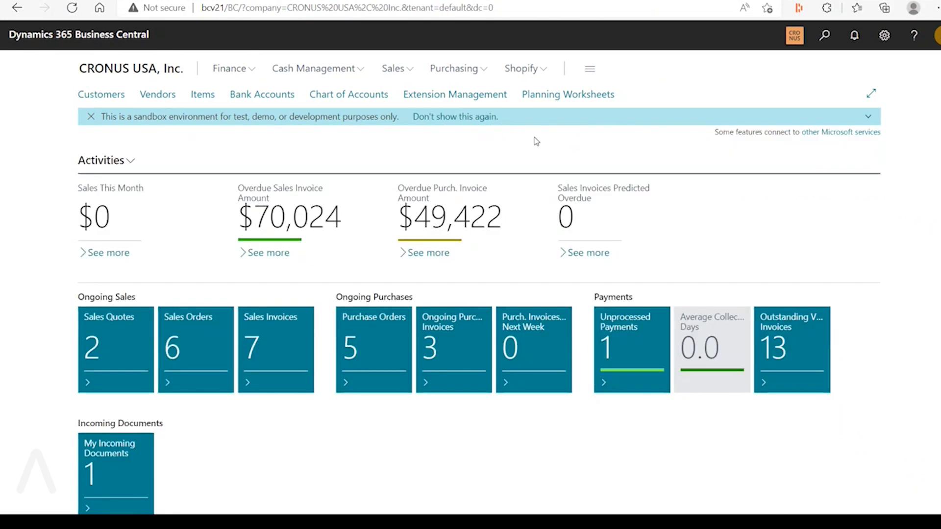
click(410, 71)
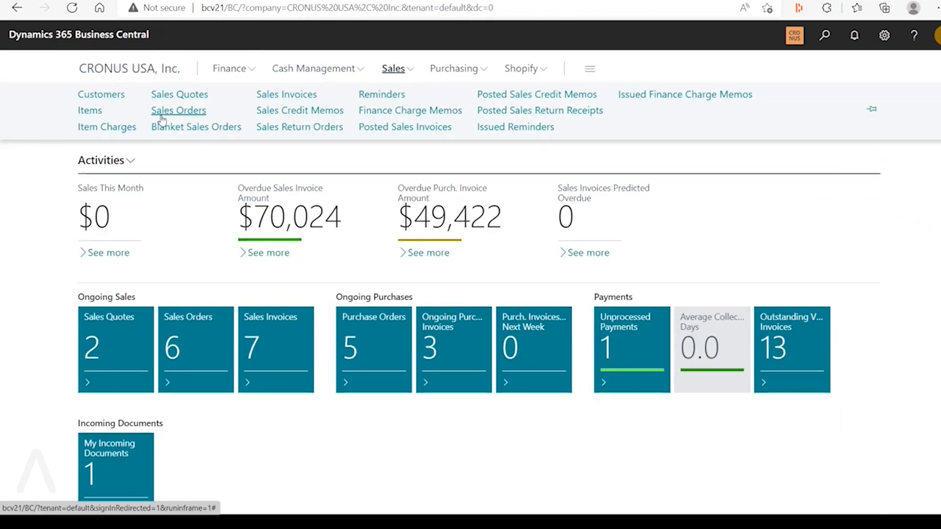
click(163, 117)
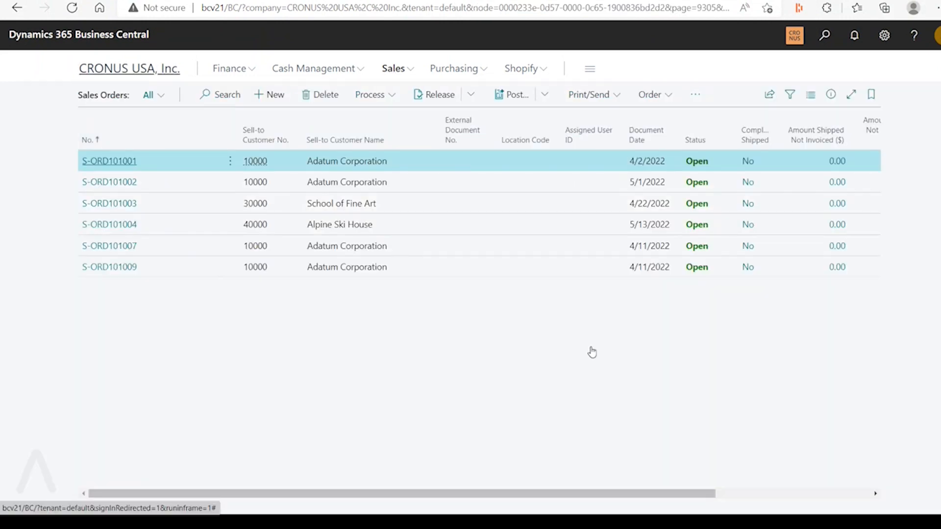
scroll(749, 357, down, 3)
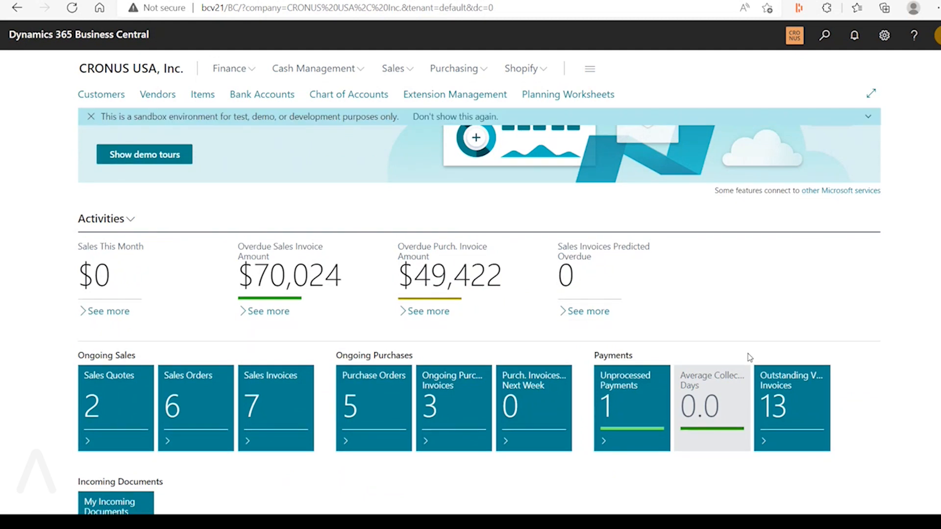
scroll(749, 357, down, 2)
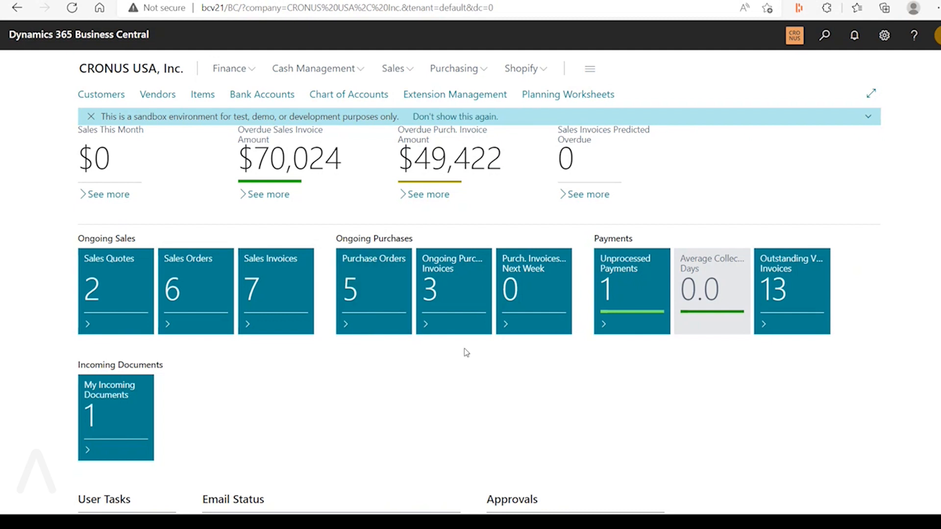
Search for "feature", open Feature Management, select the "Legacy list views are hidden" row and return to the home page
click(825, 38)
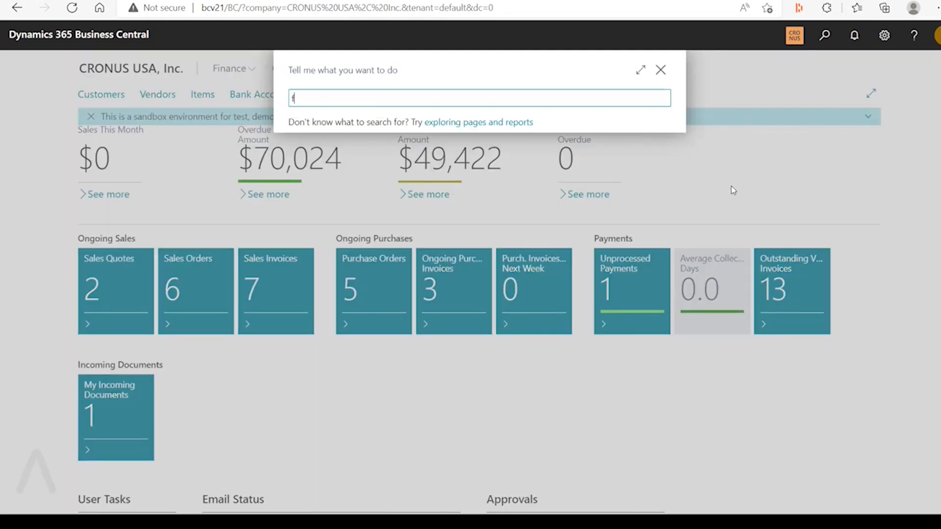
text(feature)
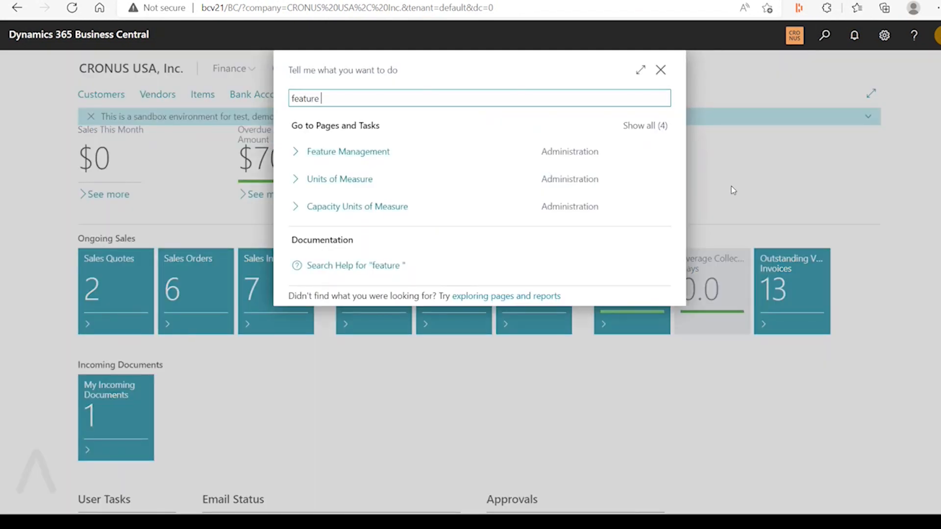
click(386, 158)
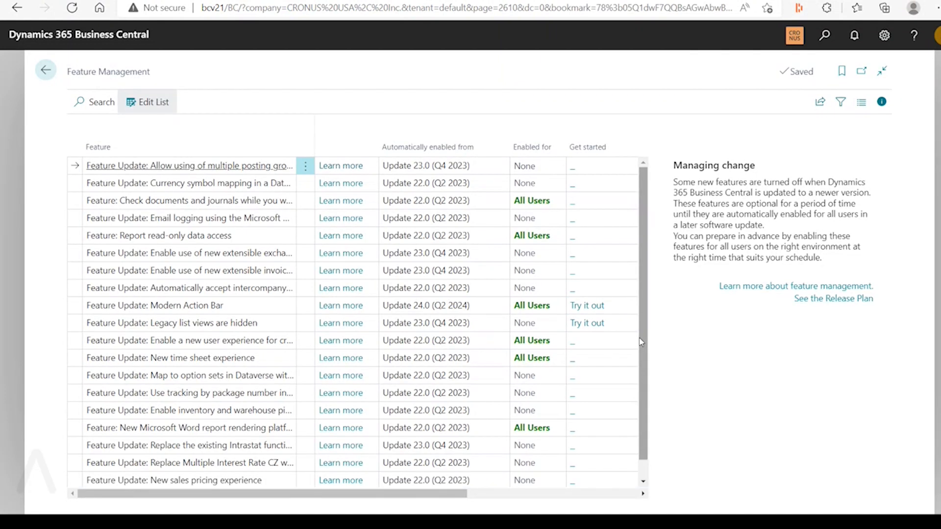
drag(639, 342, 639, 346)
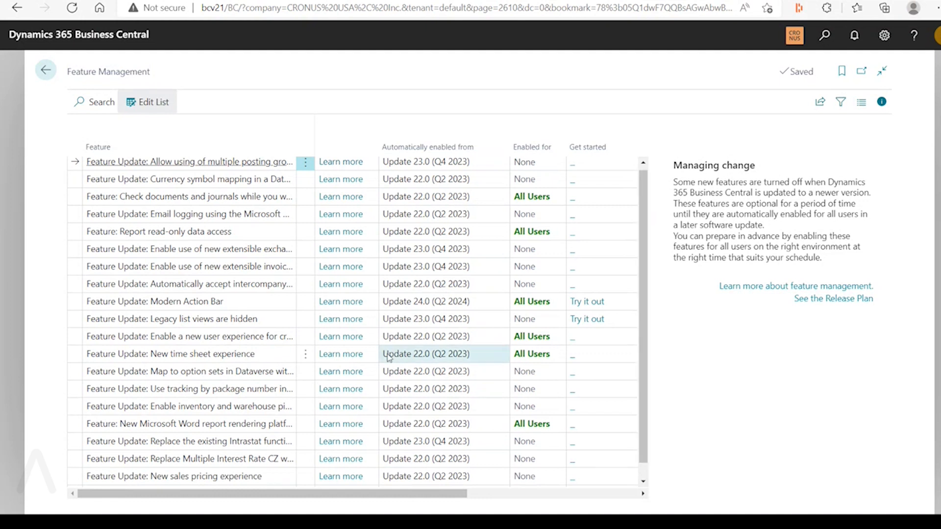
click(184, 321)
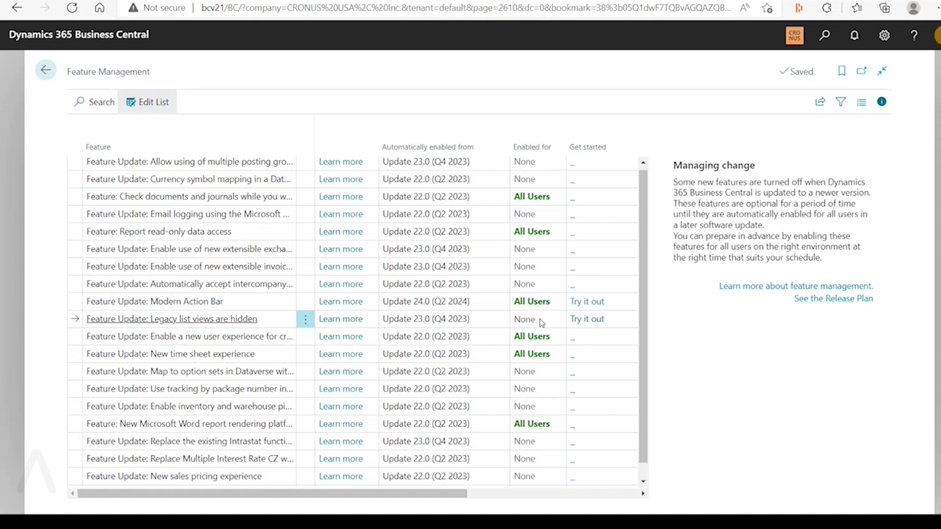
click(46, 71)
Examine the home page's activity, approval and time sheet tiles, switch back to the Excel feature list and select cell C91
scroll(388, 352, down, 5)
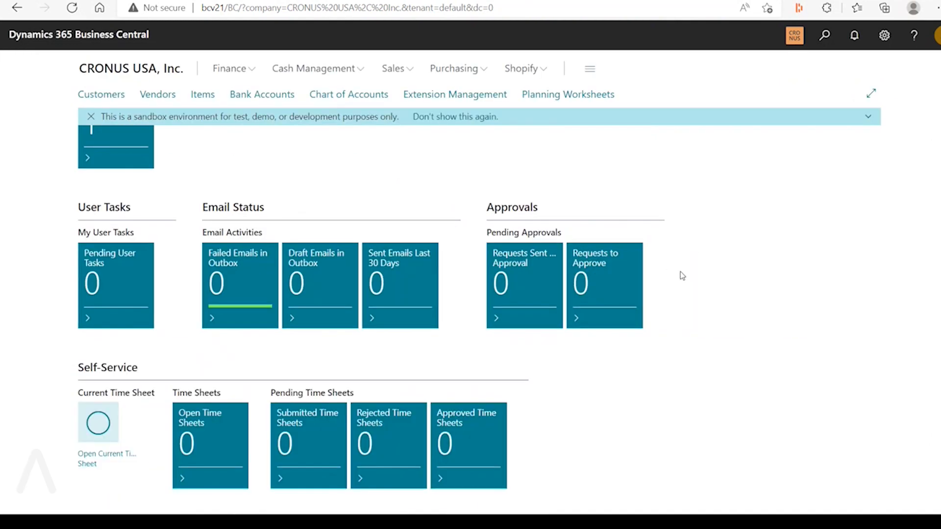
scroll(679, 273, up, 5)
scroll(400, 394, down, 4)
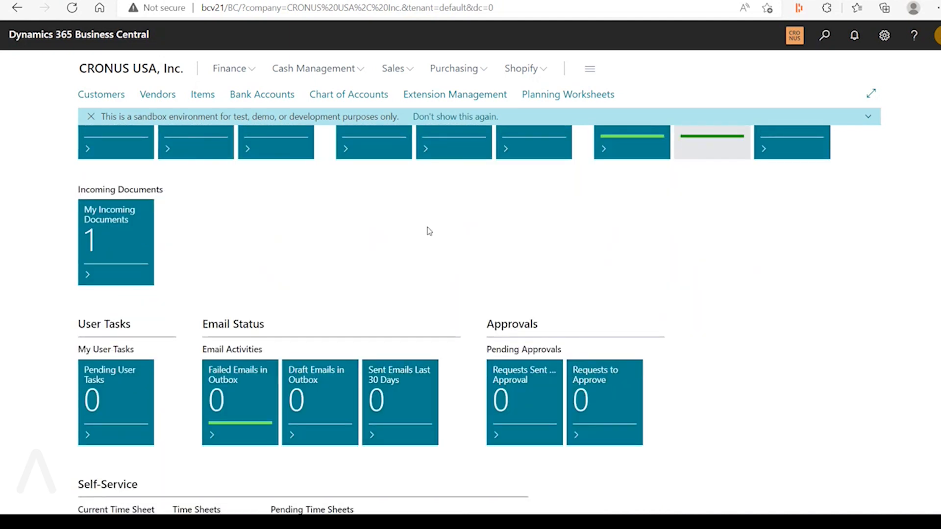
scroll(469, 254, up, 8)
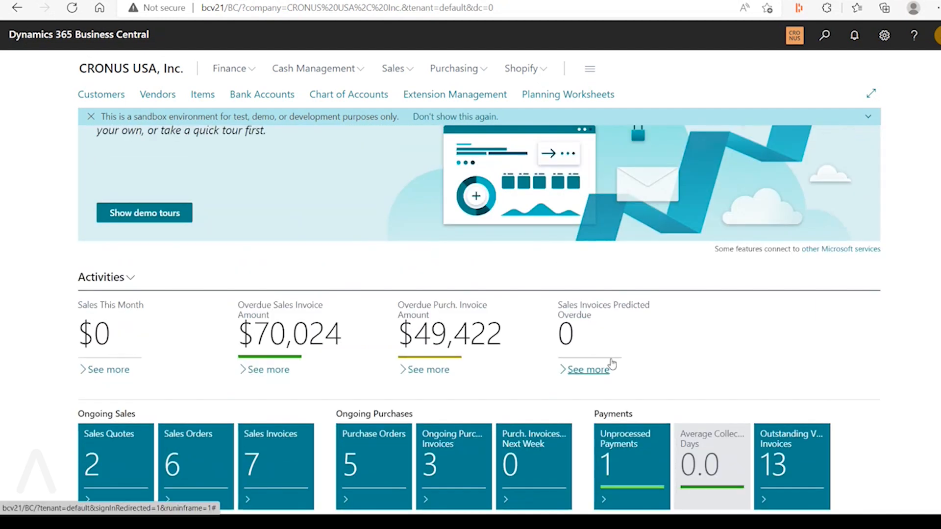
scroll(613, 365, down, 5)
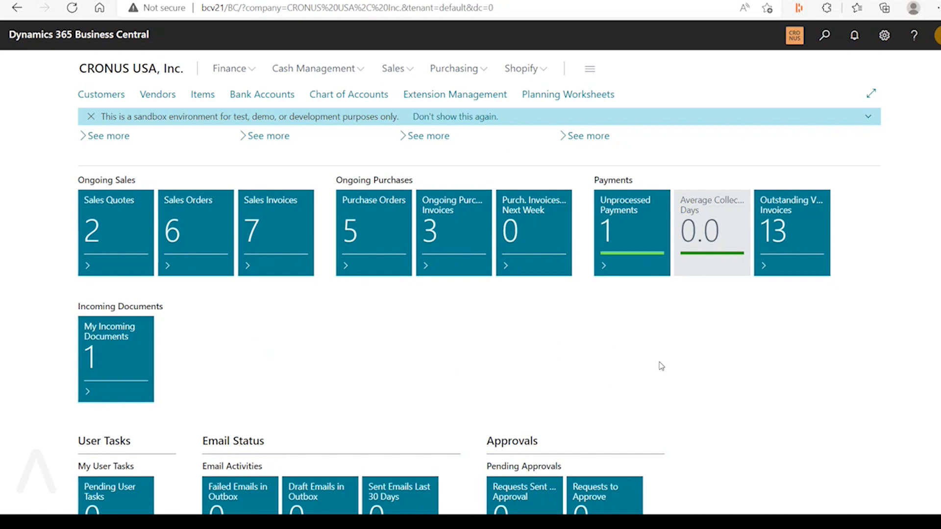
key(alt+Tab)
click(319, 319)
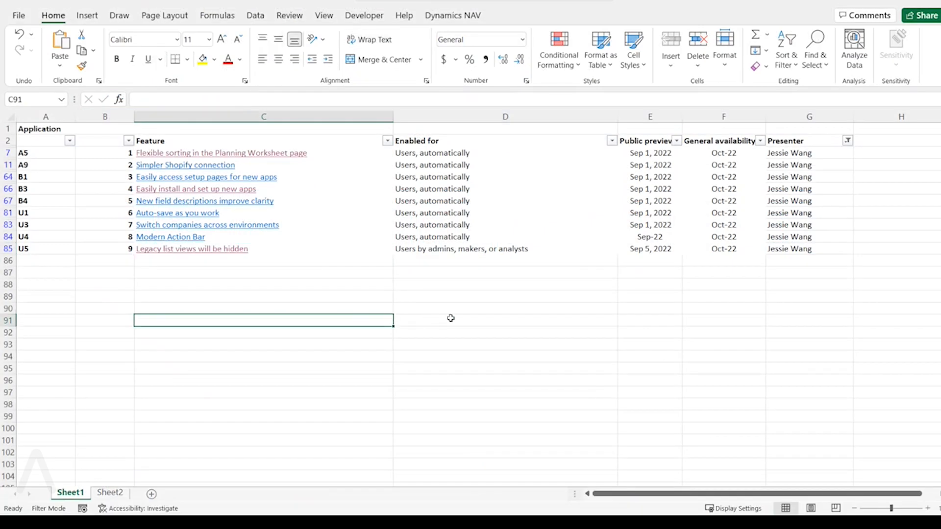